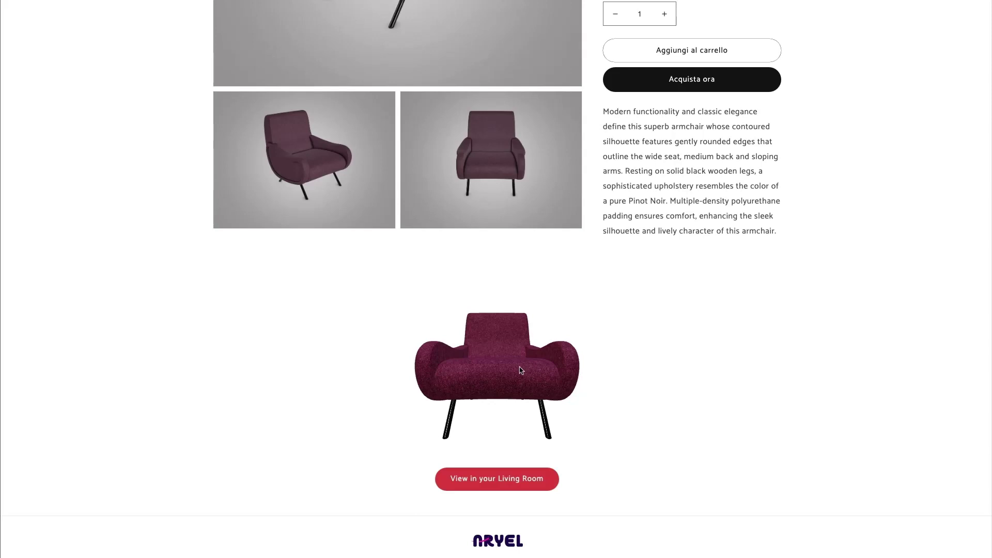
Step: Rotate the 3D armchair in the Aryel viewer to see it from the side and from above
drag(511, 387, 579, 355)
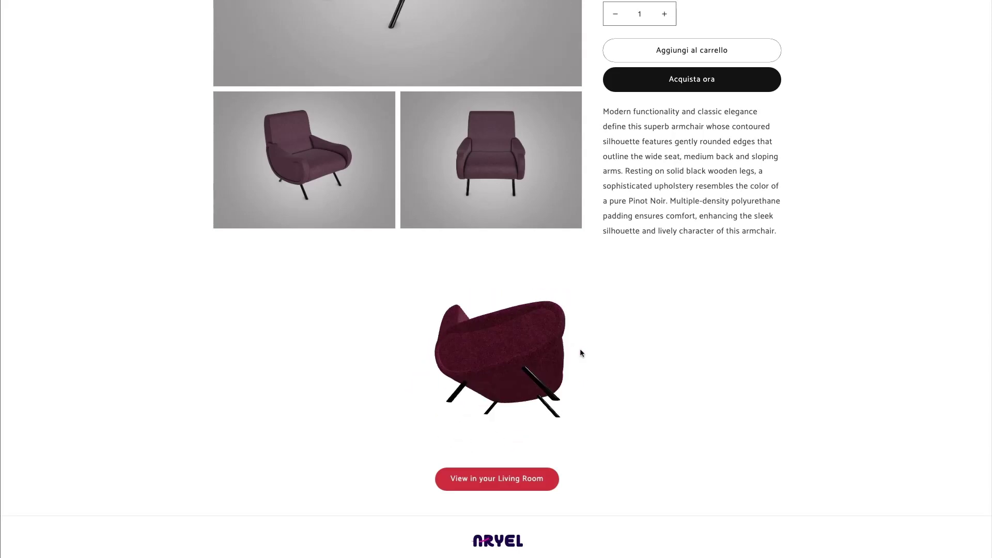
drag(514, 389, 518, 391)
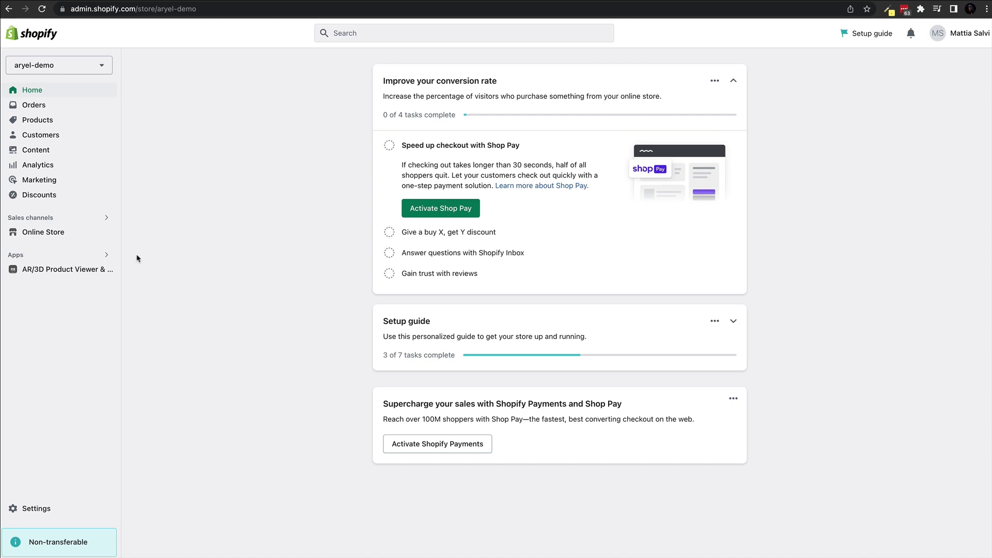
Step: Search the installed apps for 'aryel' and open AR/3D Product Viewer & Try-On
click(49, 258)
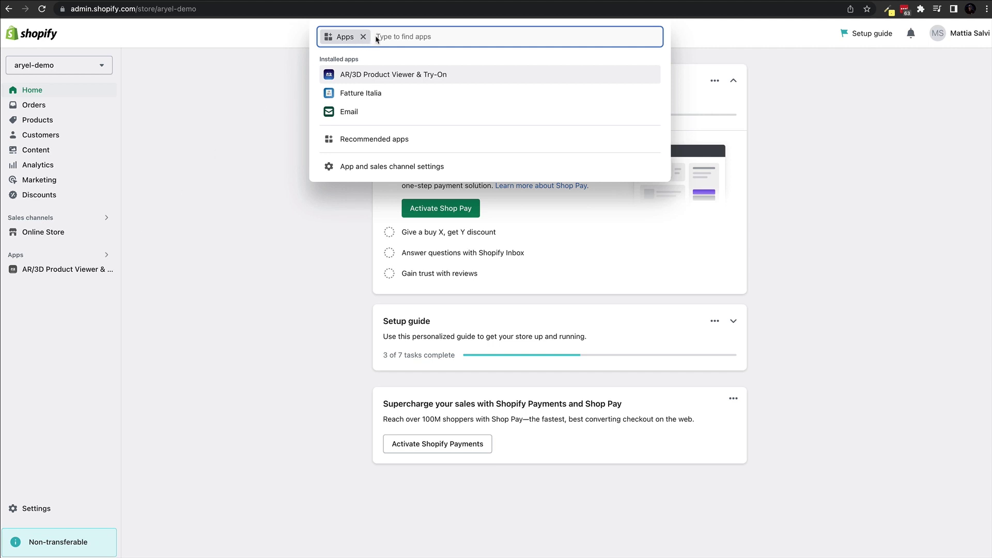
text(ar)
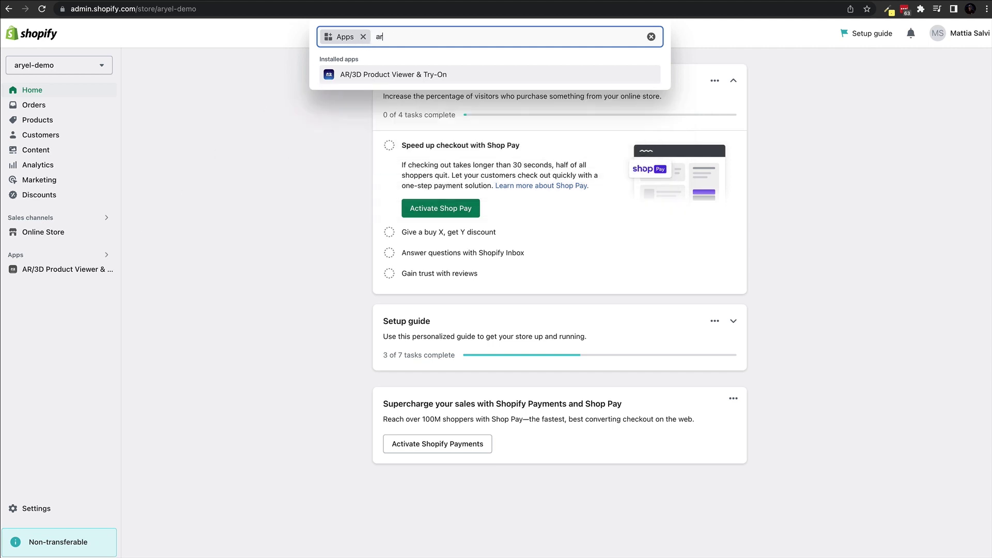
text(yel)
key(Return)
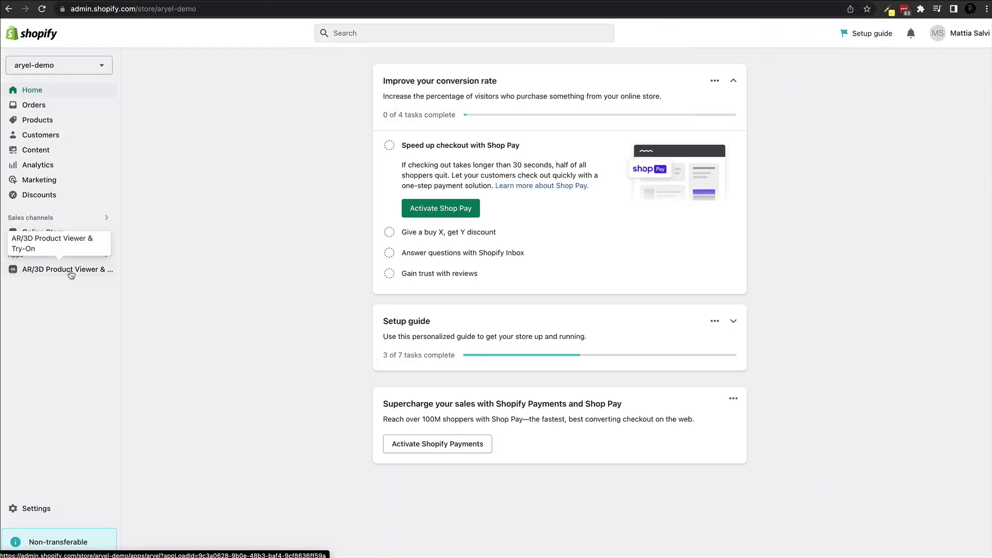
click(71, 273)
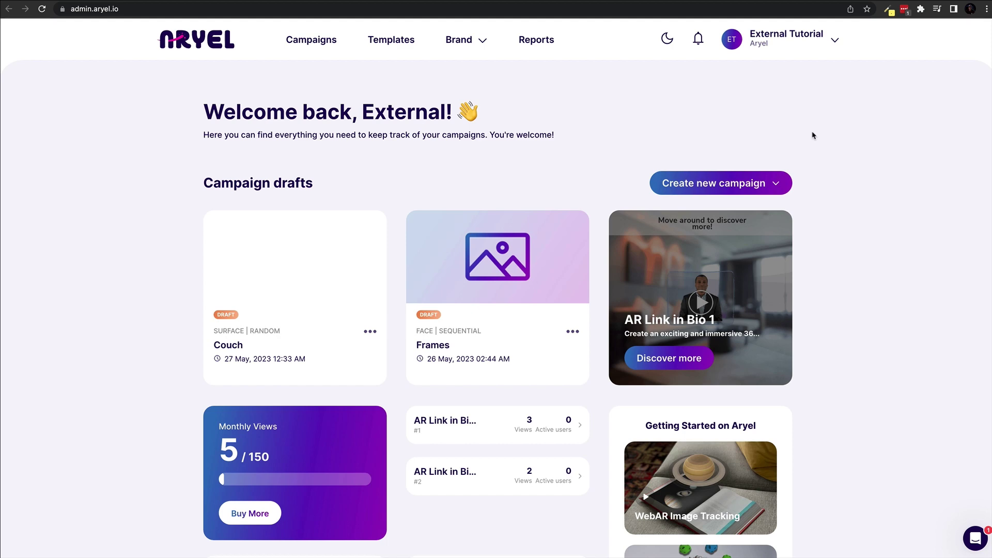
Step: Create a new API key in the API Key section of the Aryel account page
click(808, 45)
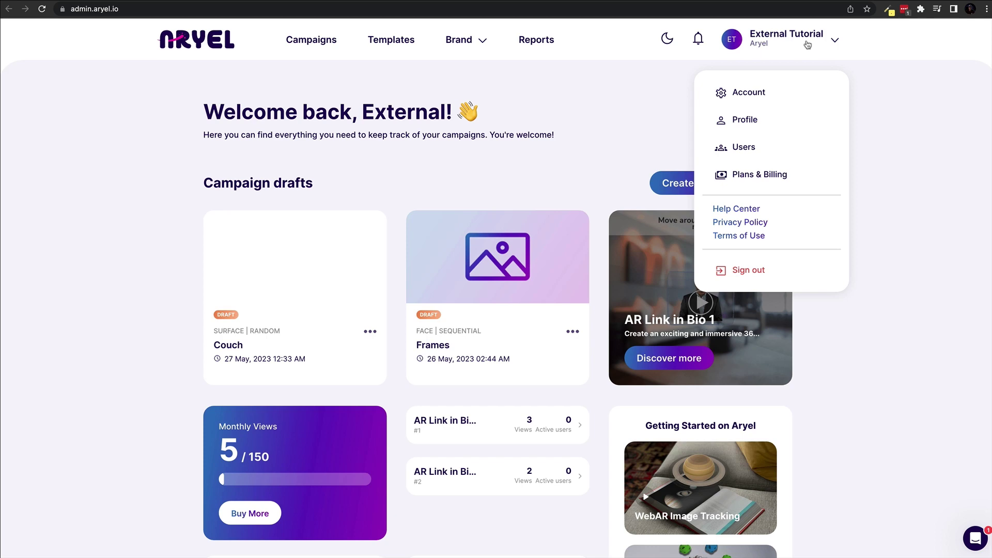
click(754, 96)
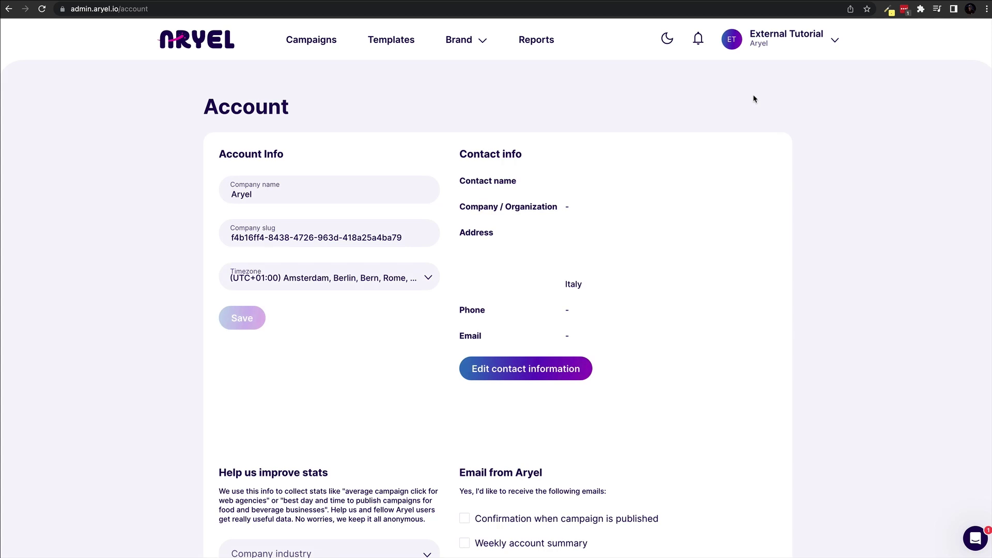
scroll(528, 336, down, 9)
scroll(528, 336, down, 2)
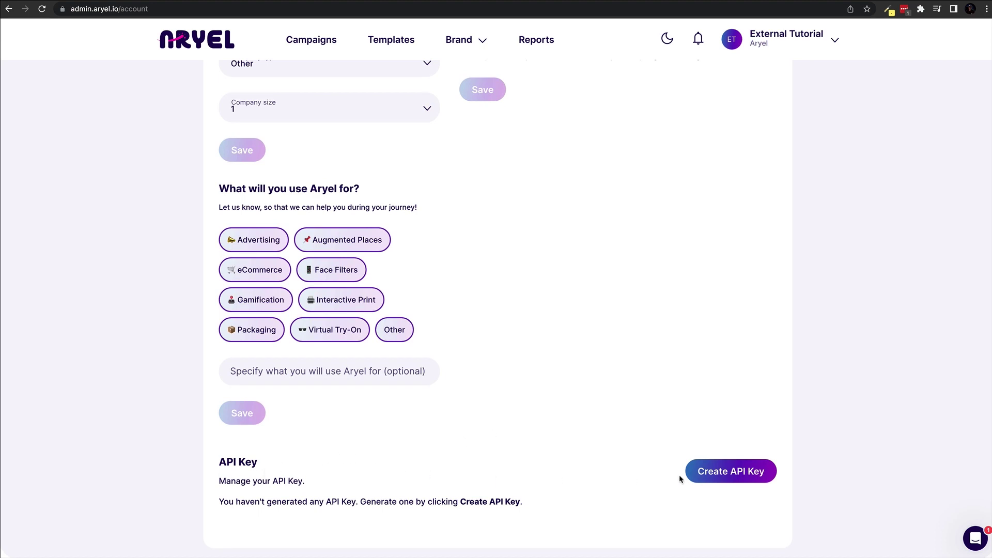
click(724, 476)
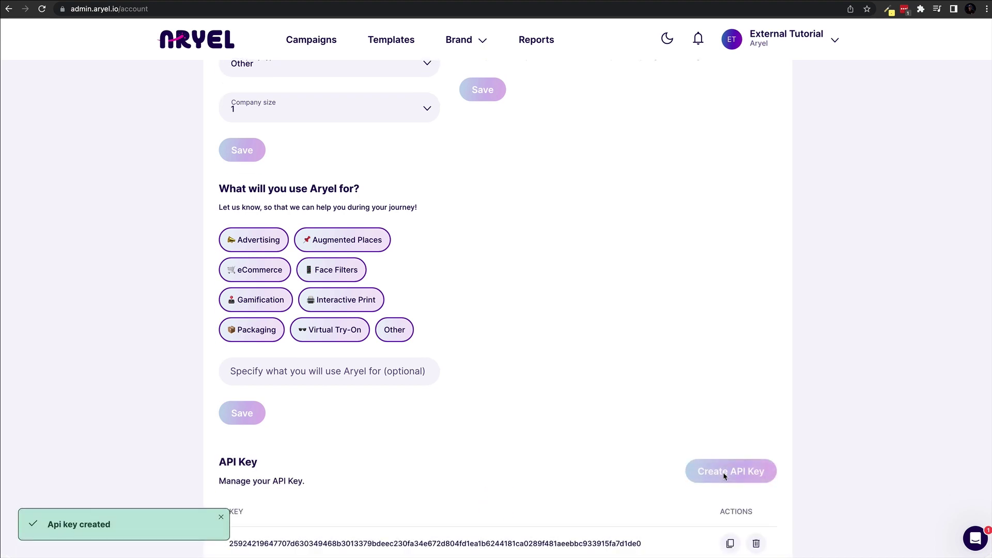
scroll(645, 477, down, 2)
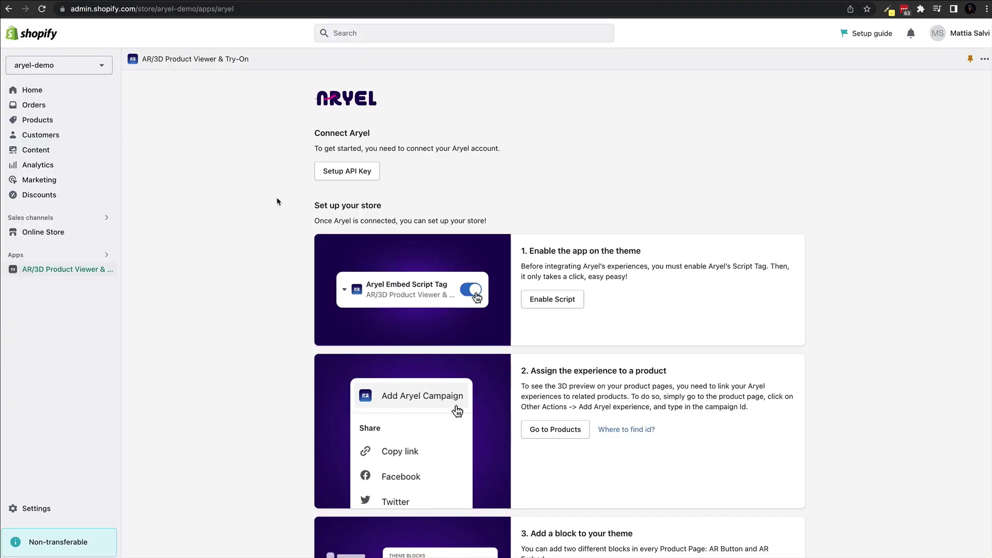
Step: Paste and save the Aryel API key to connect the app, then start enabling its script
click(338, 172)
click(433, 319)
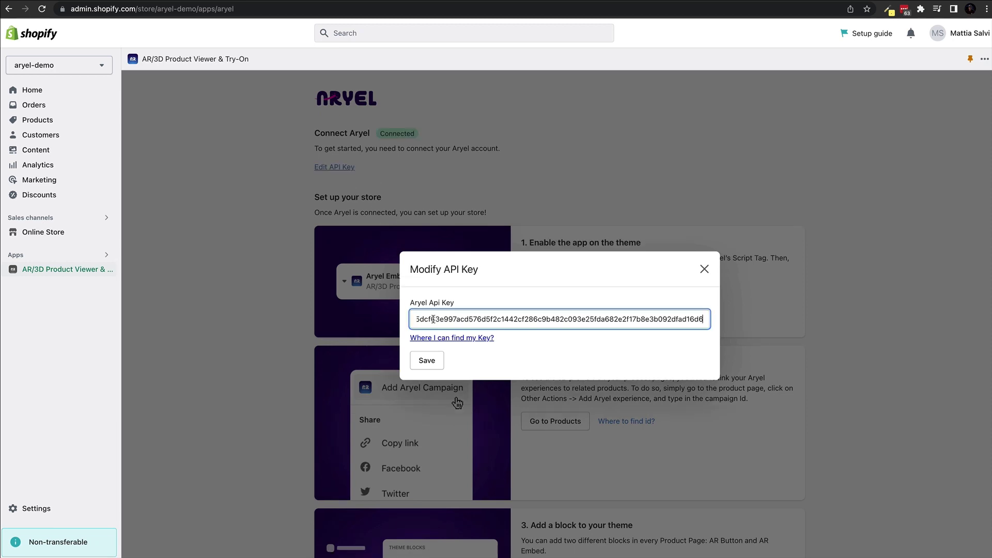
click(427, 360)
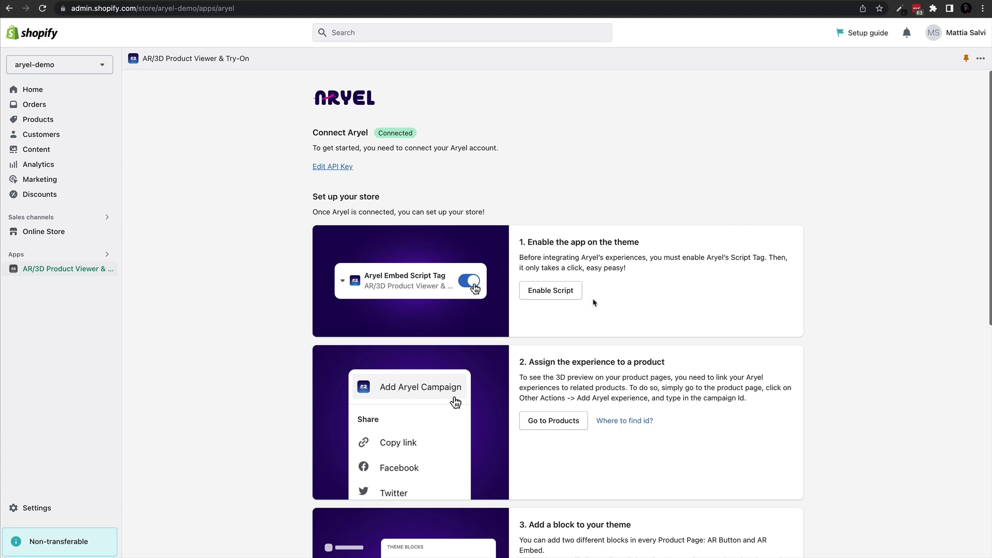
click(546, 291)
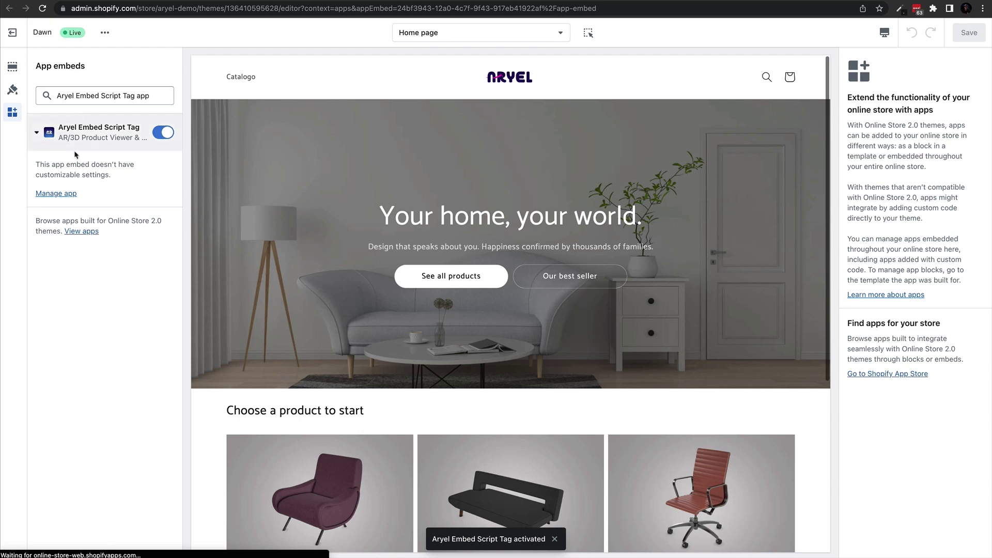
Step: Leave the Aryel Embed Script Tag app embed switched on, then return to the Aryel app page
click(161, 136)
click(163, 133)
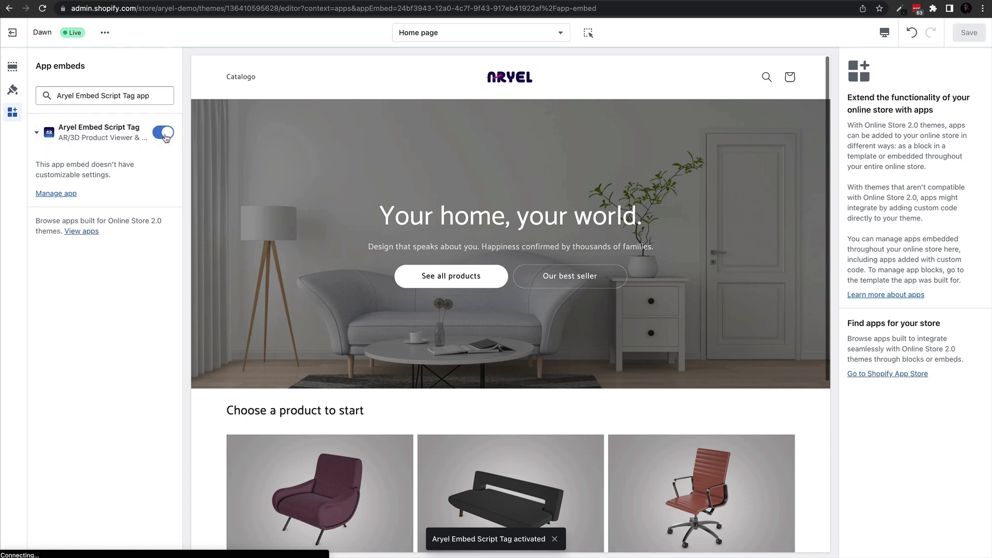
click(165, 134)
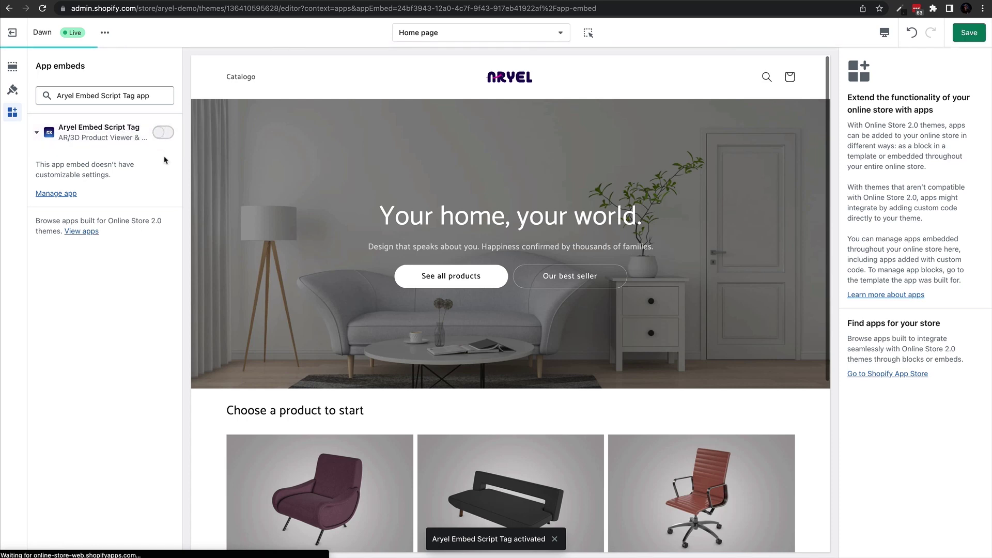
click(164, 135)
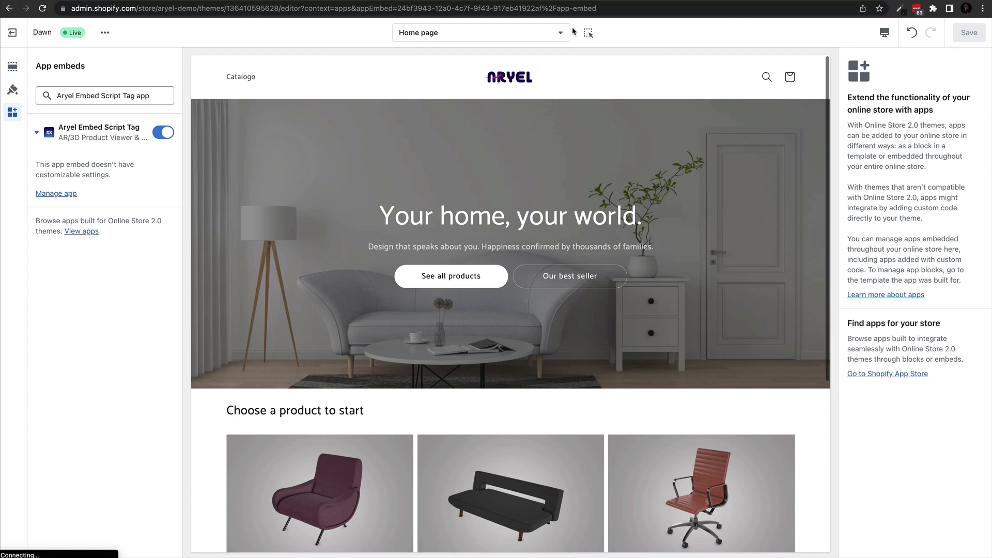
click(105, 3)
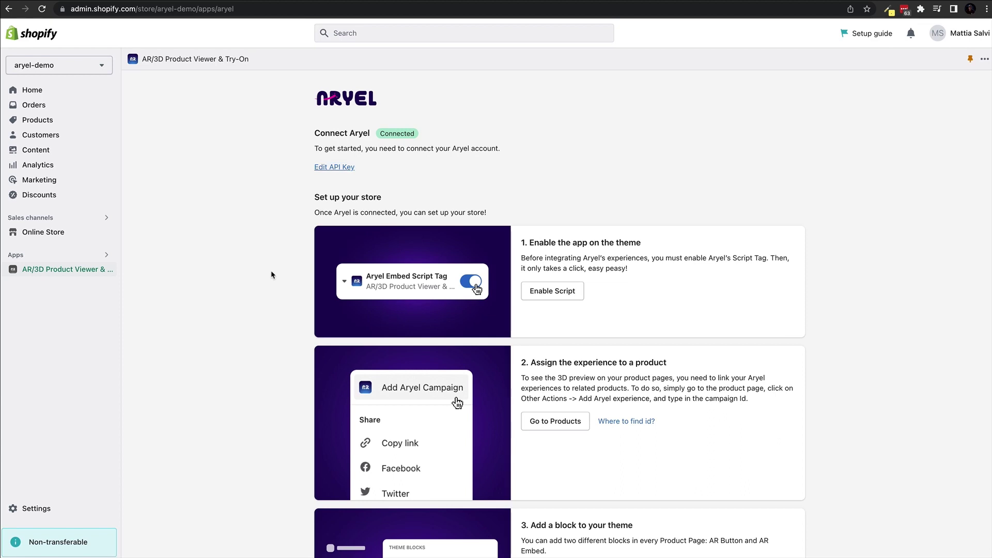
Step: Open the Add Aryel Campaign form for Greenhaven Recliner Sofa, then switch to the Couch campaign
click(65, 126)
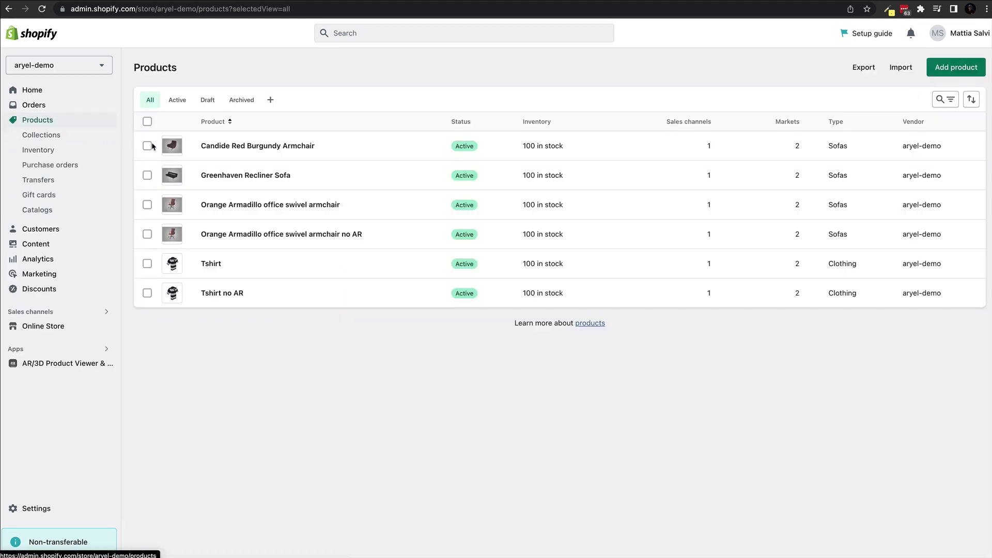
click(249, 179)
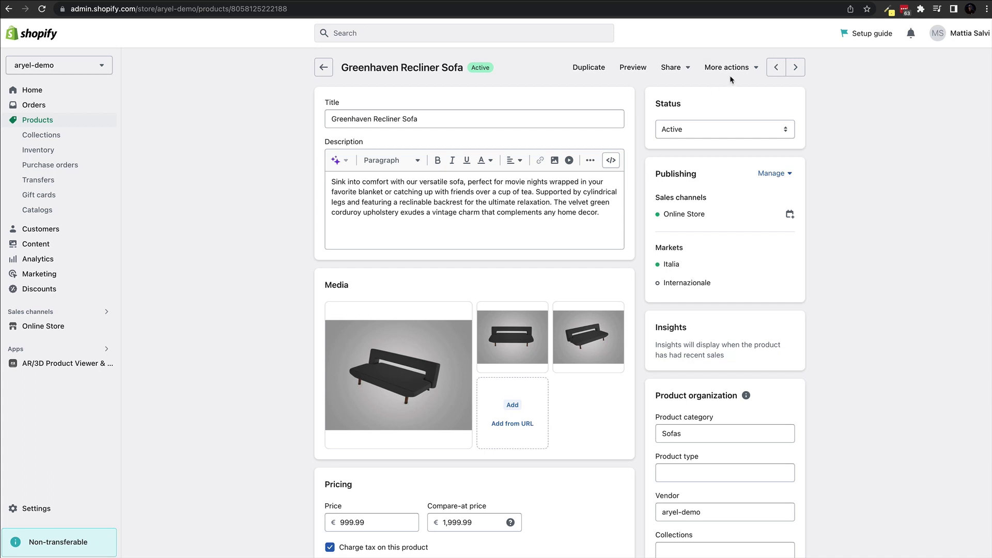
click(754, 71)
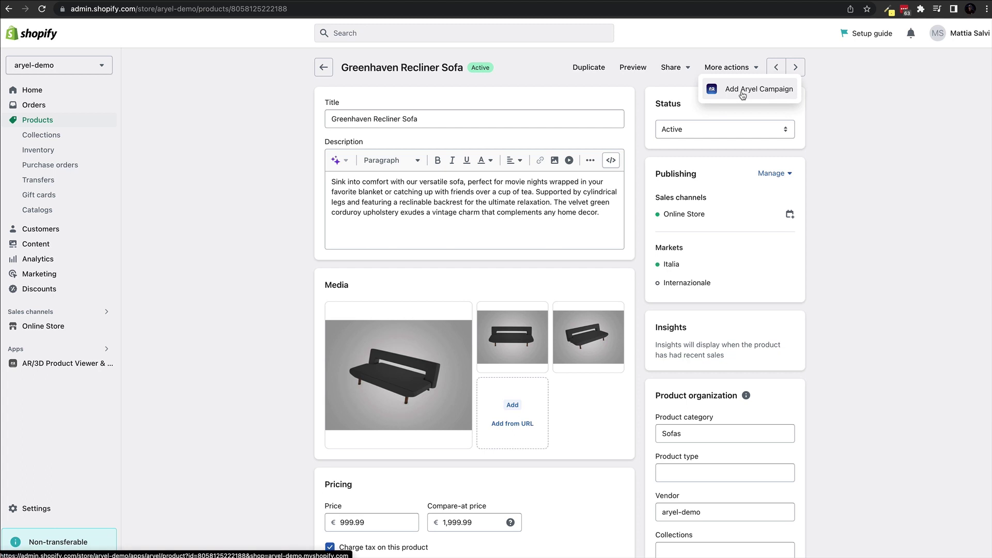
click(742, 91)
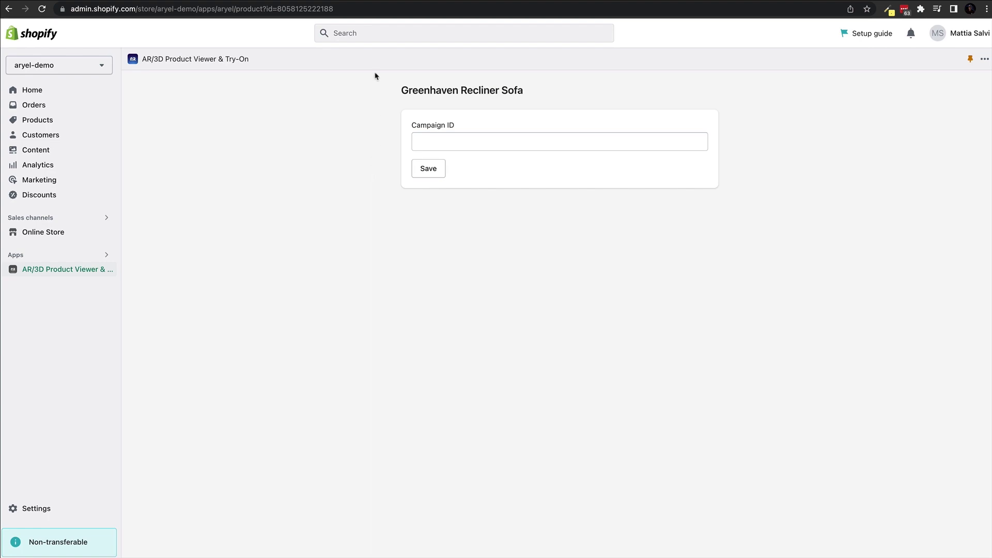
click(365, 8)
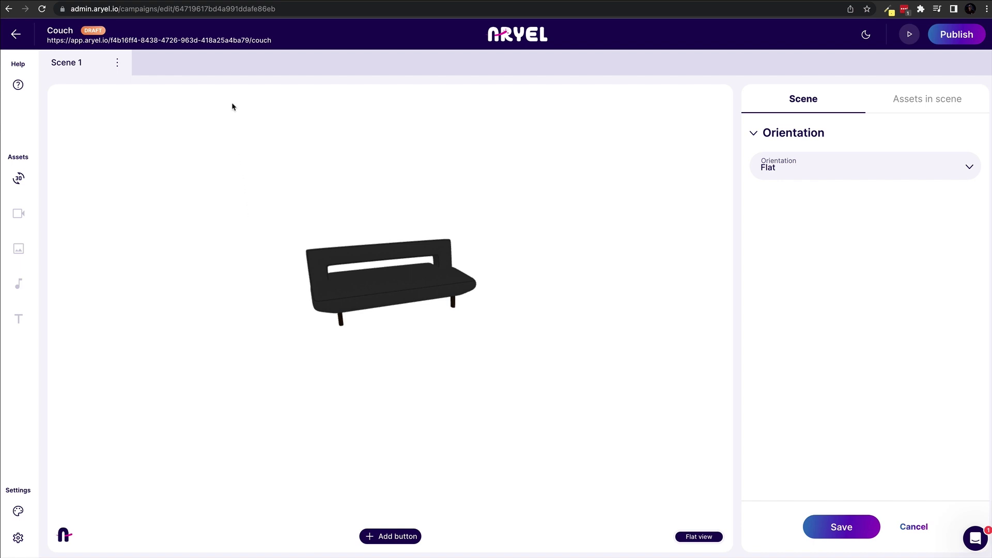
Step: Select the Couch campaign ID at the end of the browser's web address
click(200, 12)
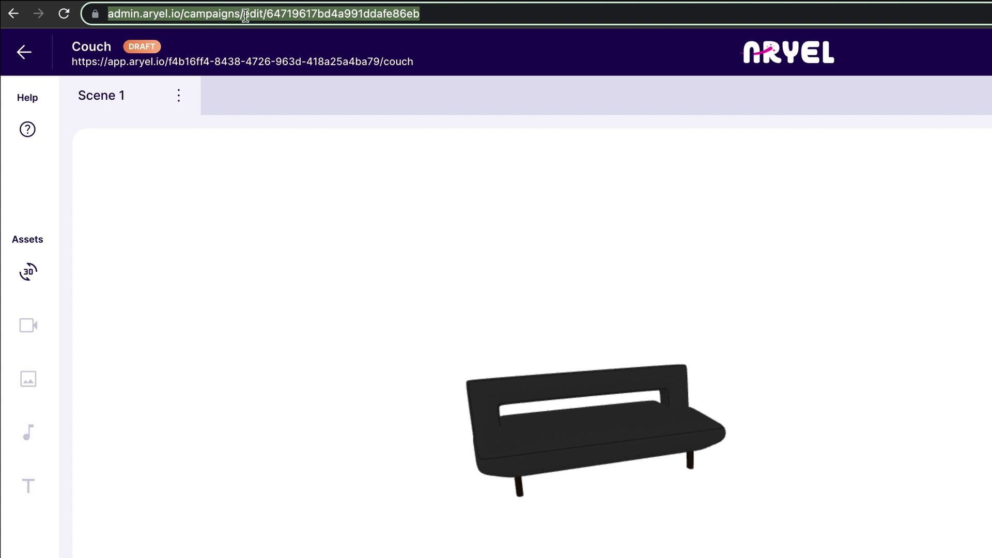
click(273, 13)
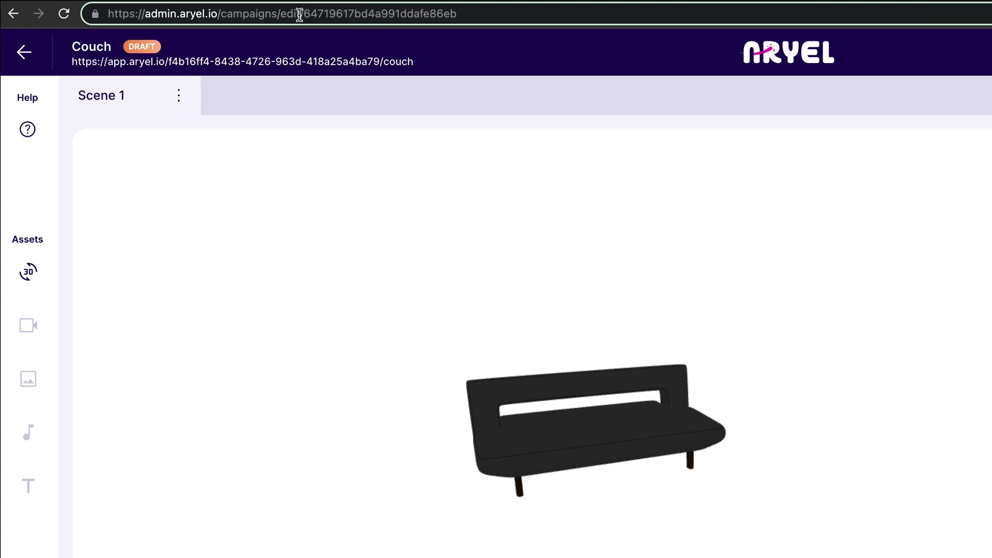
drag(307, 14, 463, 15)
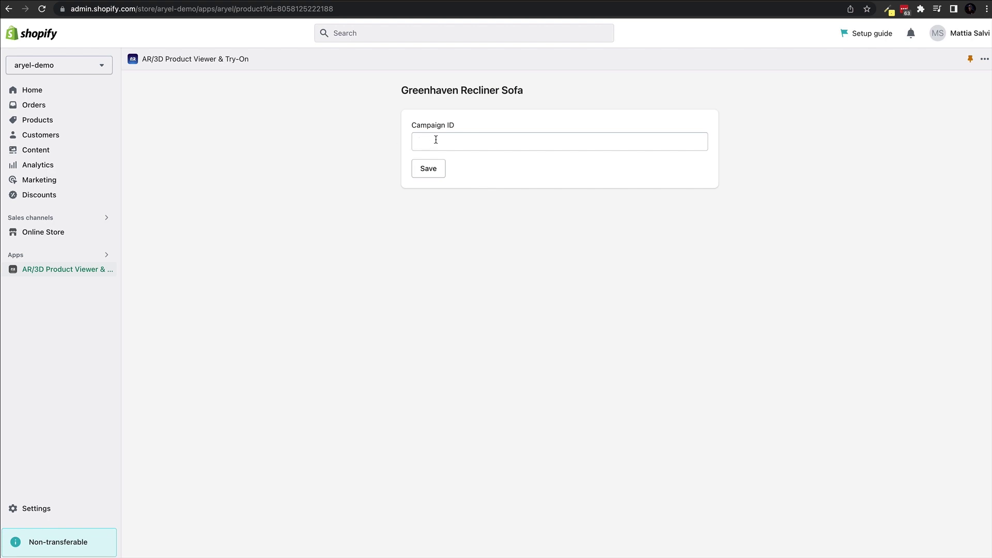
Step: Save campaign ID 63984d64220a73b765912f08 to the Greenhaven Recliner Sofa
click(436, 140)
text(63984d64220a73b765912f08)
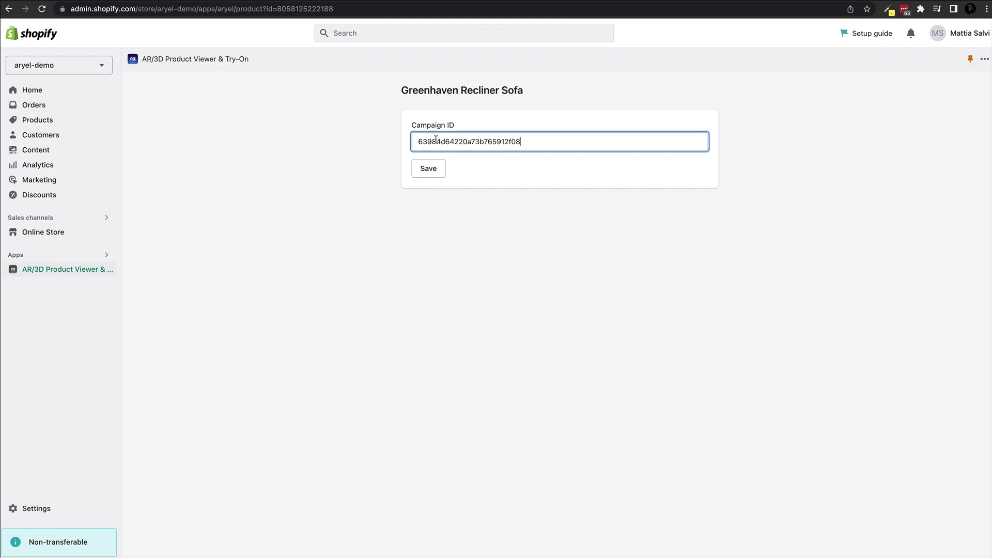
click(429, 171)
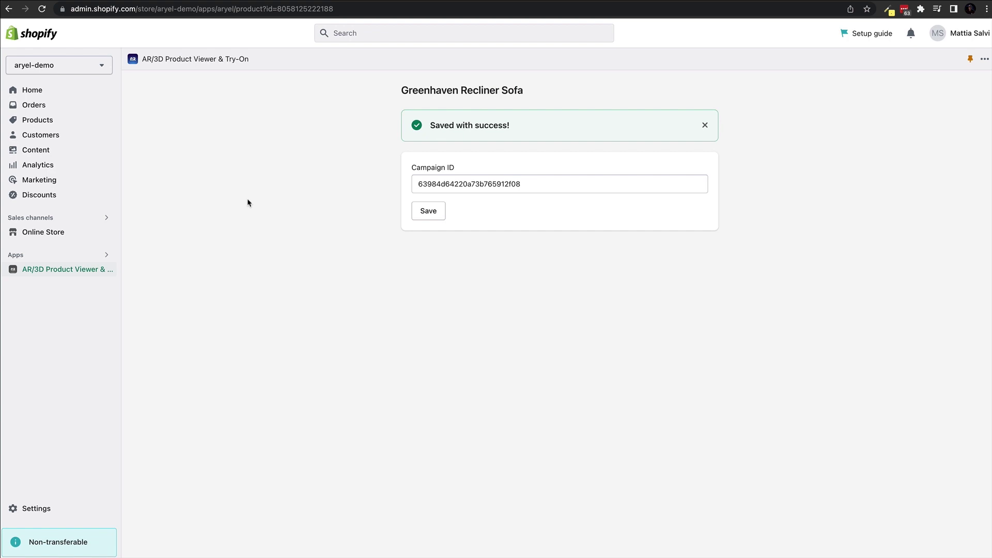
click(54, 233)
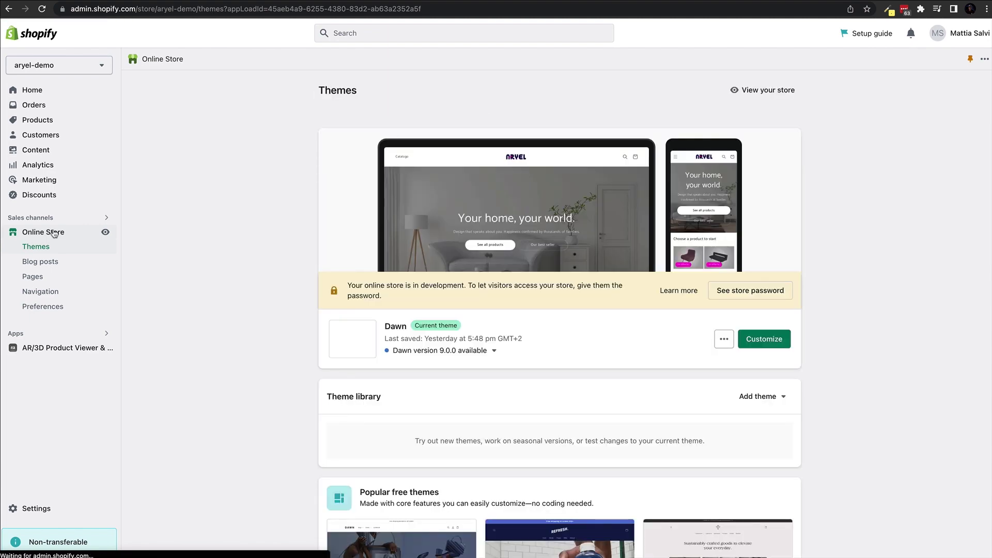
Step: Add an AR Embed app block to the Apps section of the Dawn sofa product template
click(761, 345)
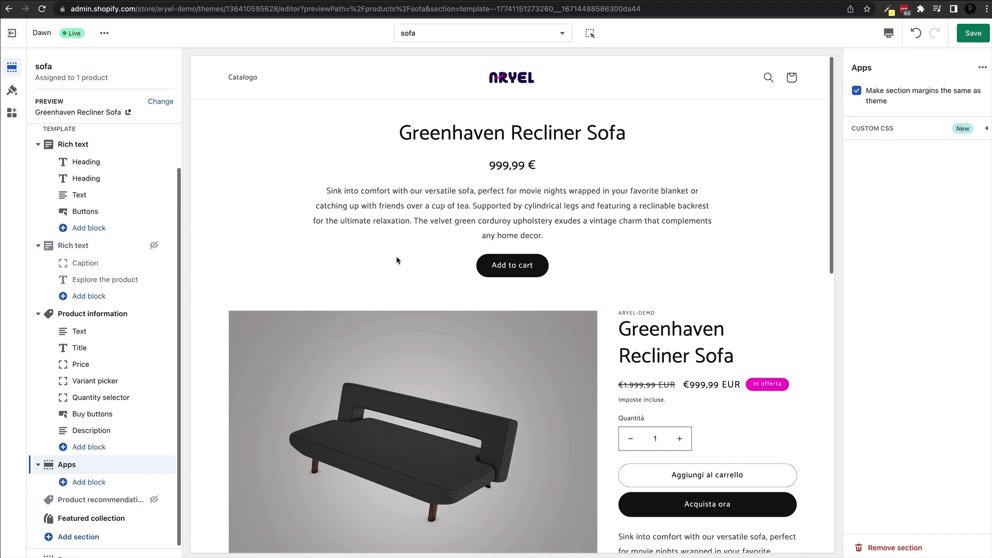
scroll(395, 280, down, 3)
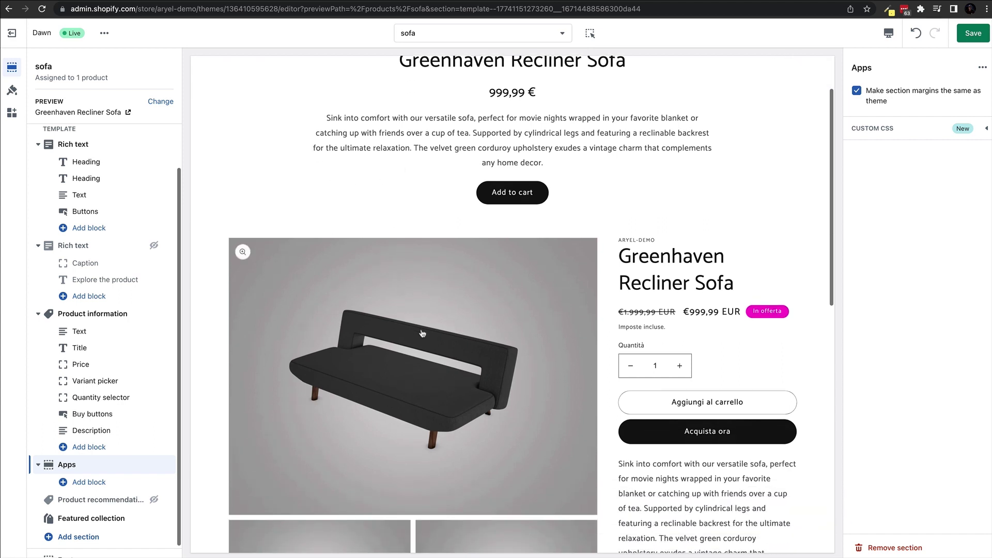
scroll(421, 332, down, 3)
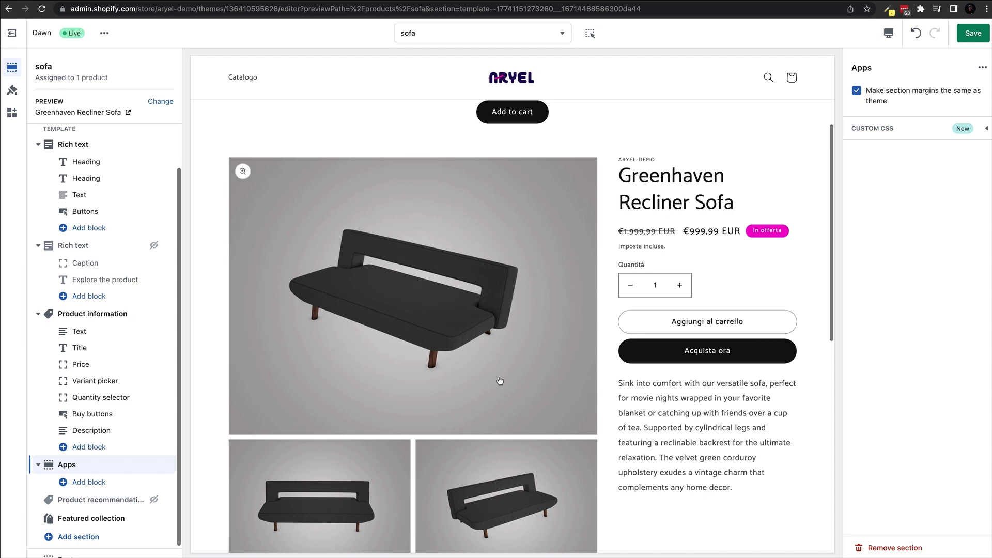
scroll(500, 381, down, 5)
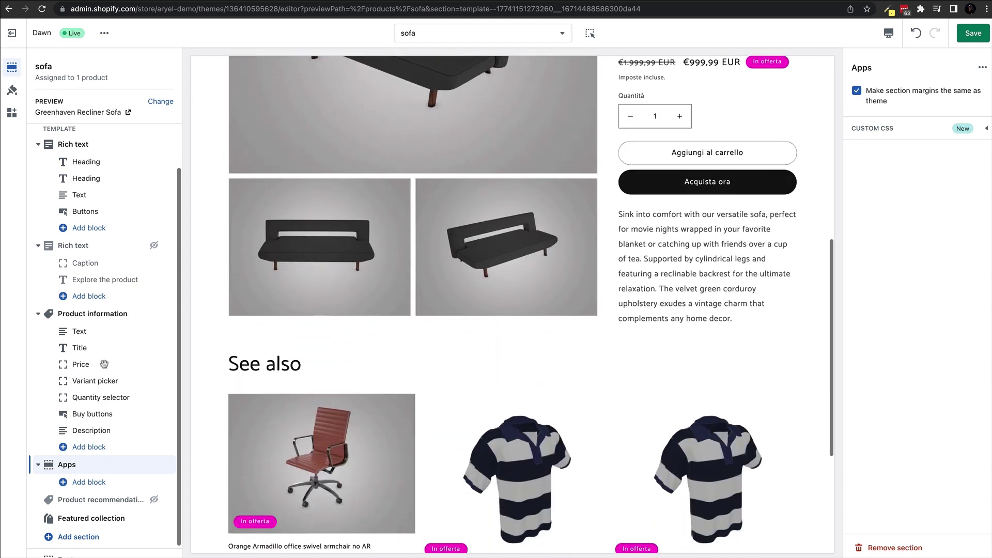
scroll(103, 362, down, 1)
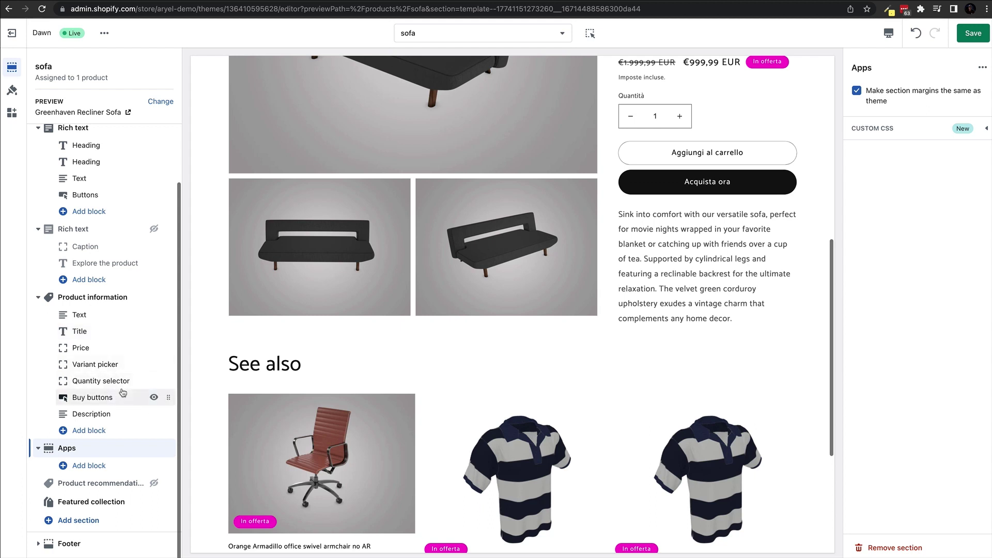
click(89, 465)
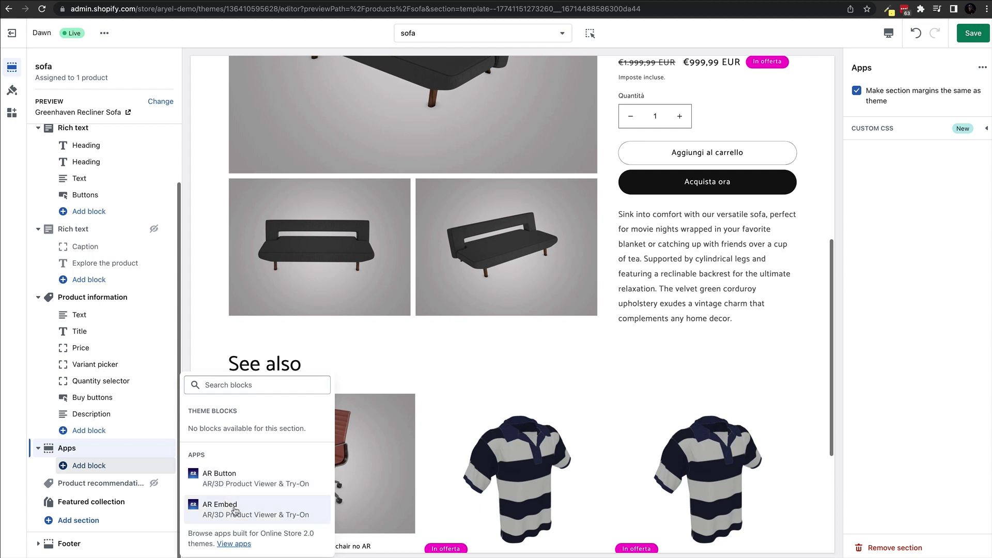
click(235, 510)
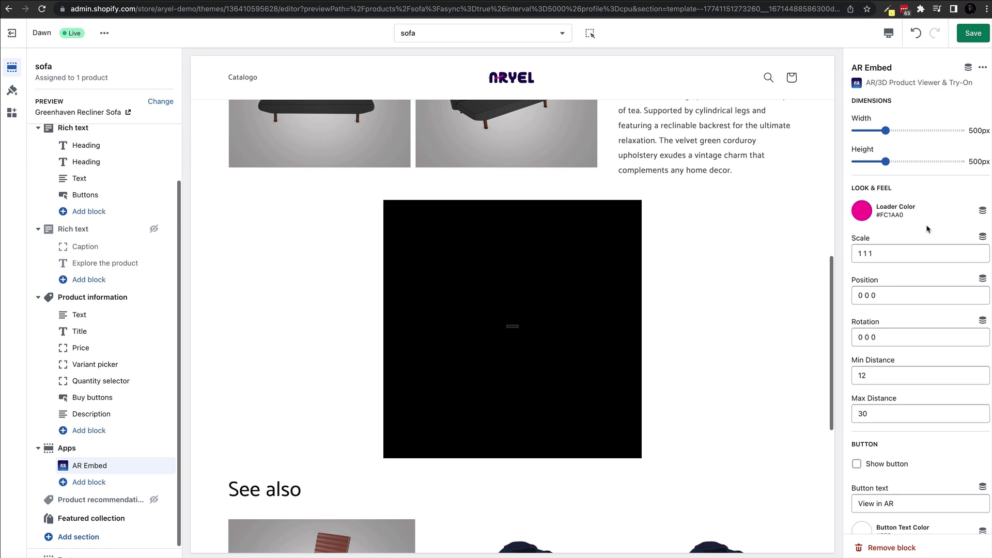
Step: Clear the Bloom setting text in the AR Embed block
scroll(925, 381, down, 6)
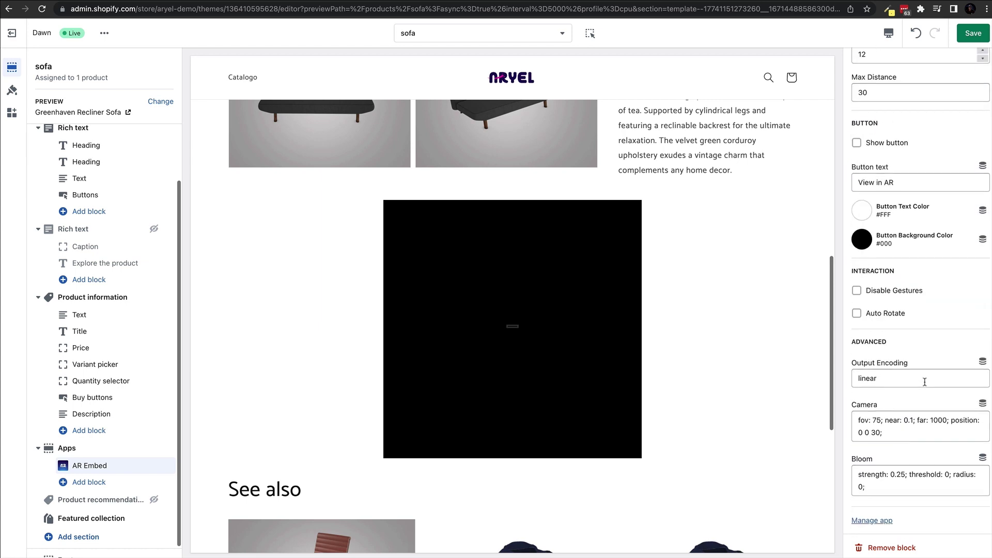
triple_click(870, 474)
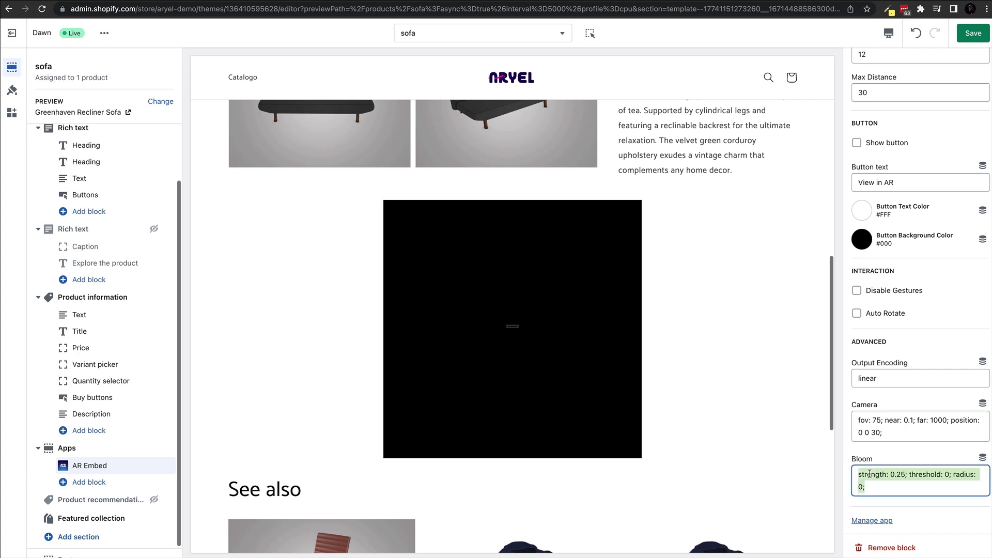
key(BackSpace)
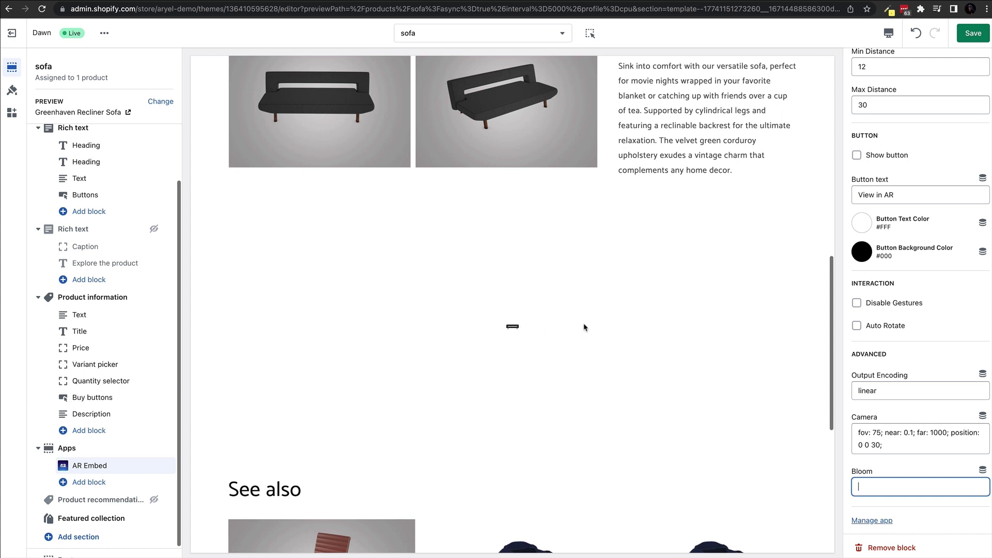
scroll(937, 345, up, 6)
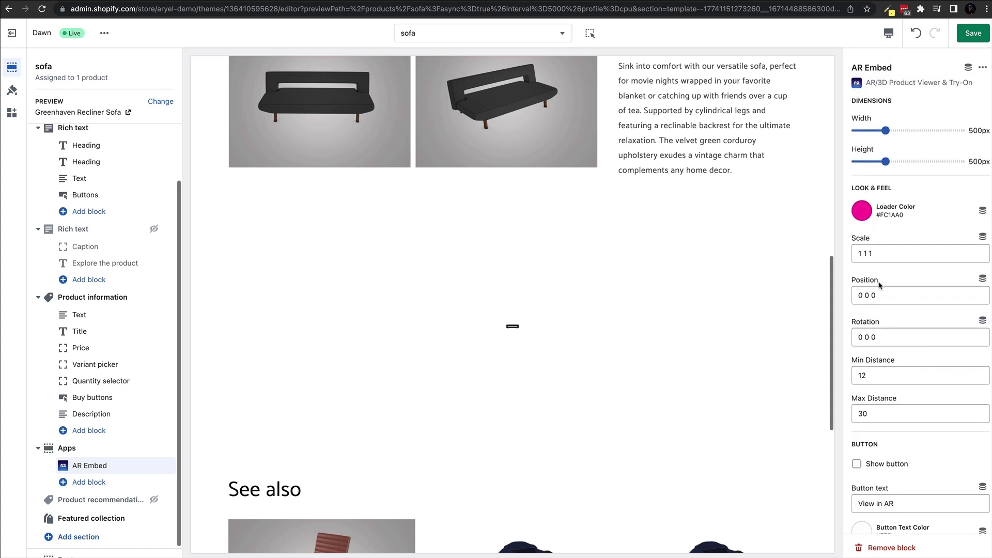
Step: Change the AR Embed Scale values from 1 to 19 19 19
click(860, 252)
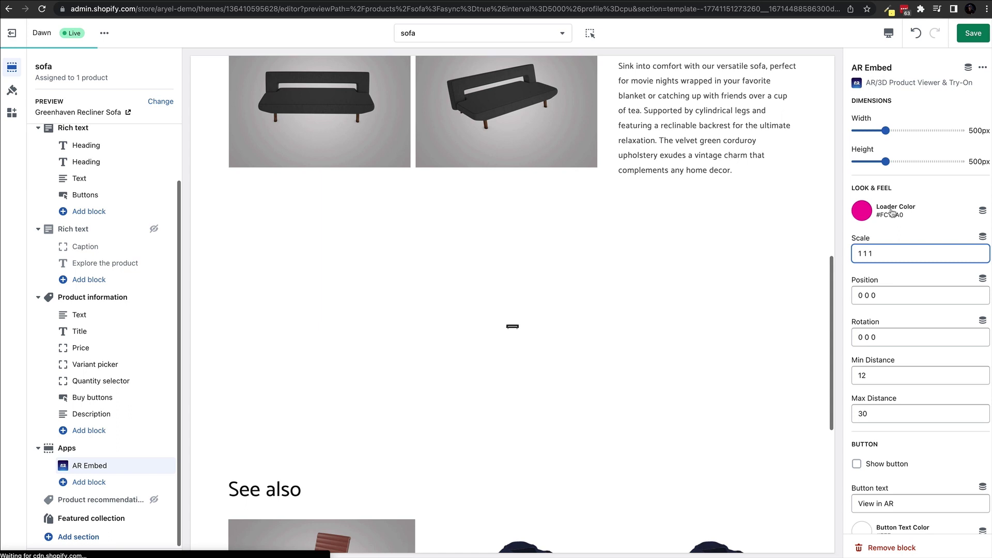
text(9)
key(Right)
key(Right)
text(9)
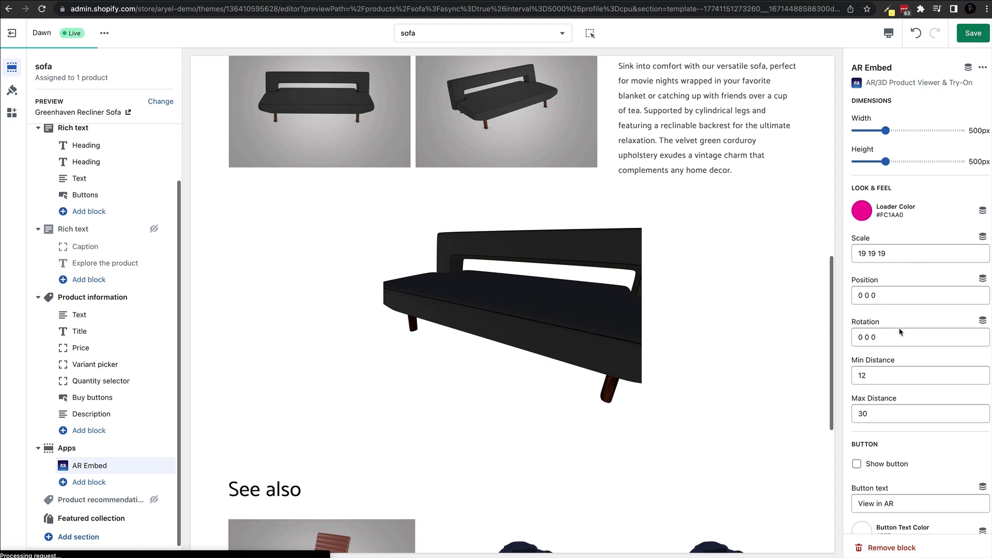
scroll(906, 357, down, 1)
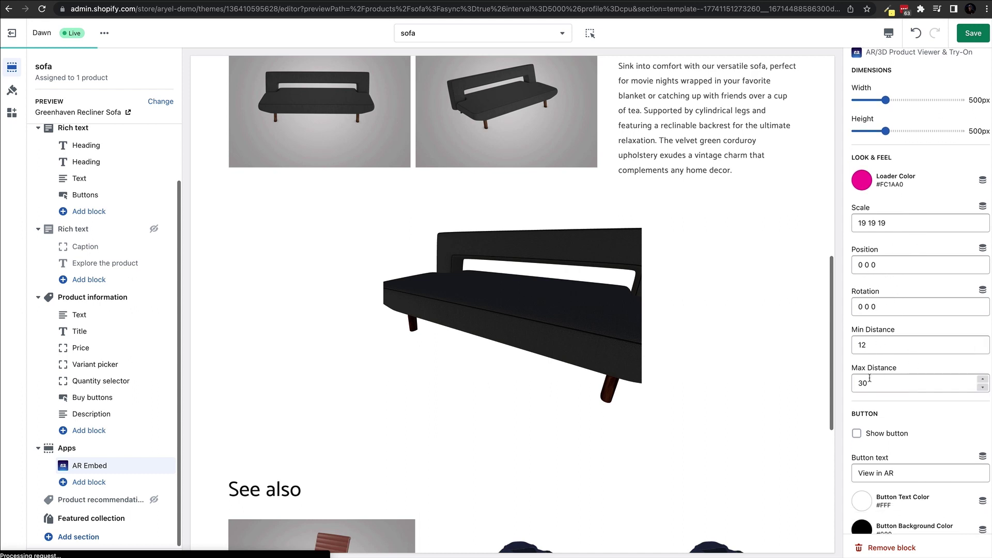
scroll(919, 418, down, 4)
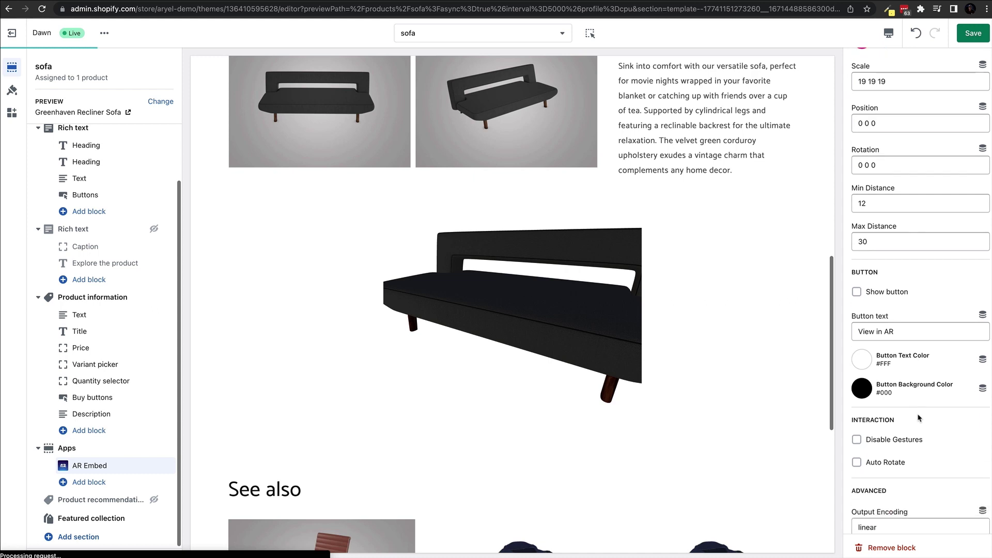
Step: Enable the AR Embed's View in AR button, select its label text and angle the sofa preview
click(856, 293)
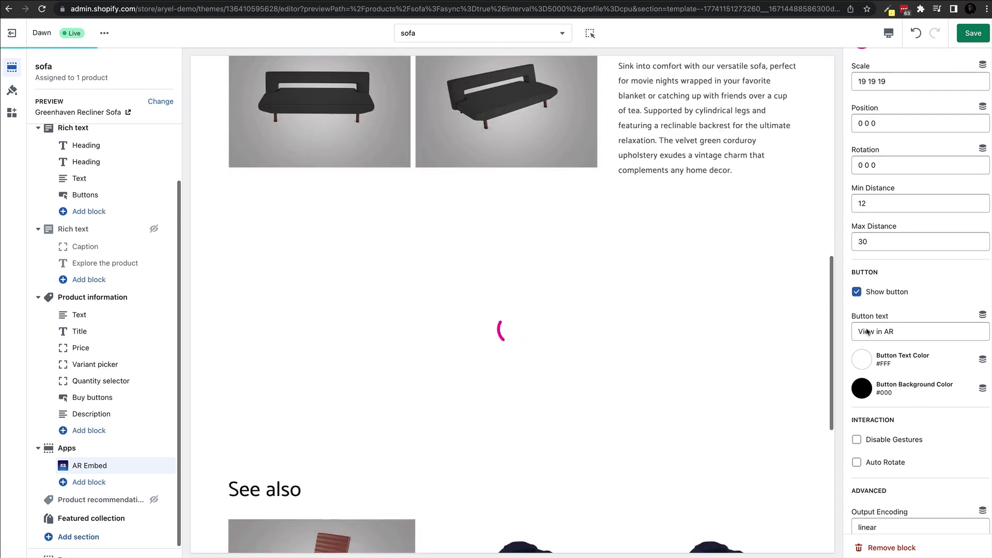
drag(857, 332, 892, 332)
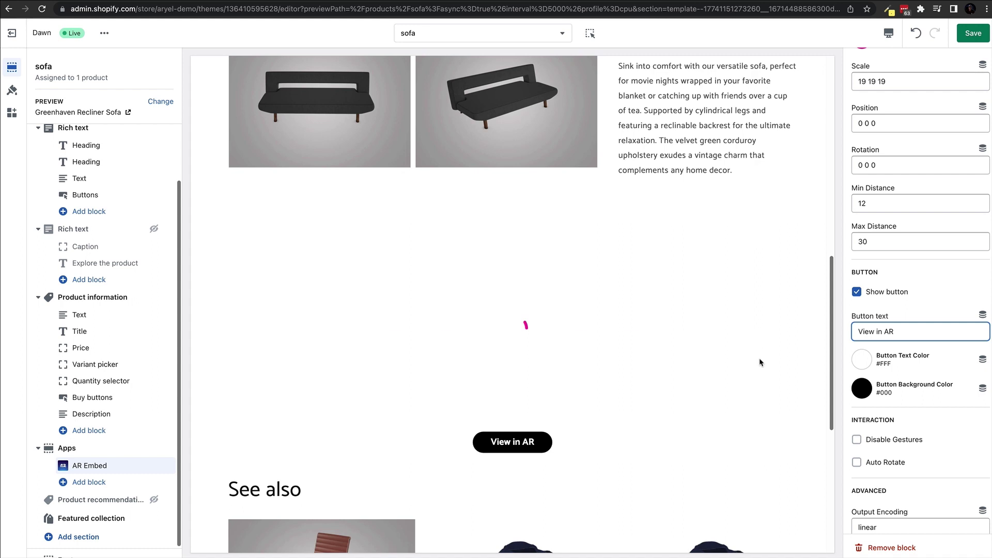
drag(614, 310, 597, 332)
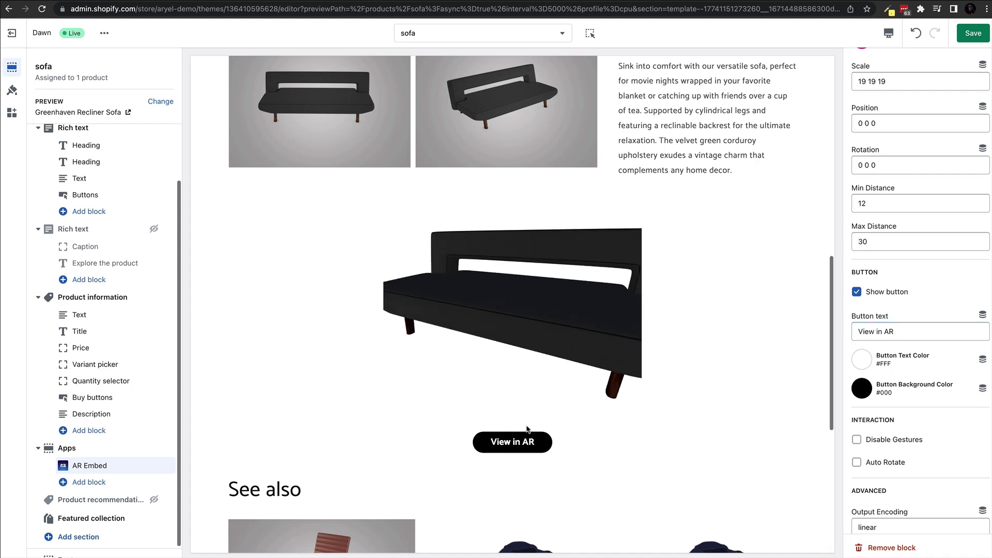
Step: Uncheck Show button in the AR Embed's Button section to hide its built-in AR button
scroll(927, 441, down, 3)
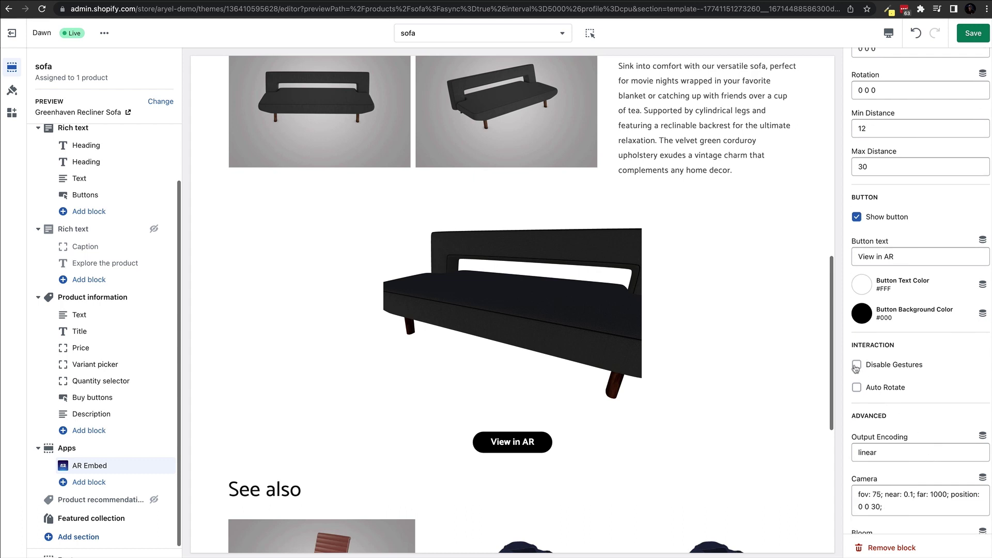
scroll(910, 415, down, 3)
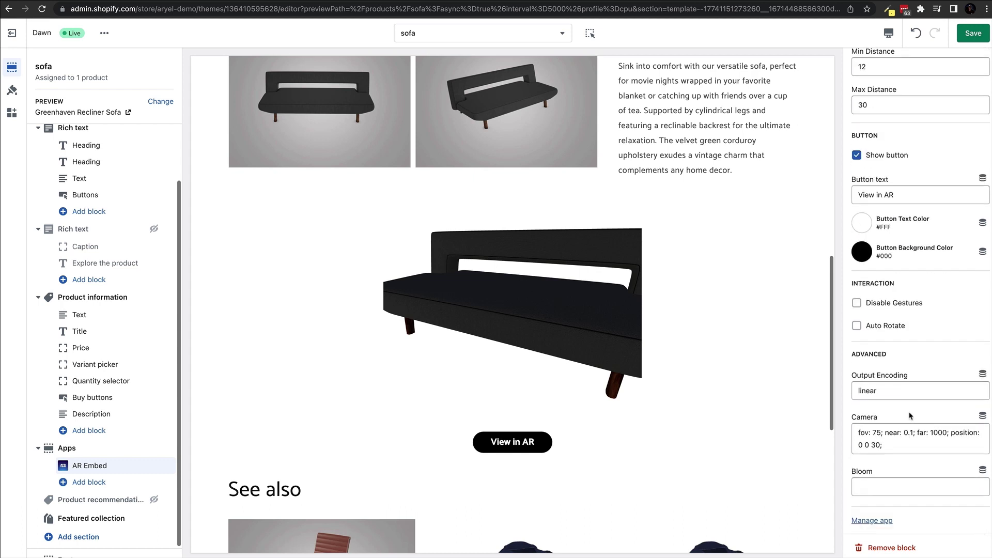
scroll(909, 415, up, 10)
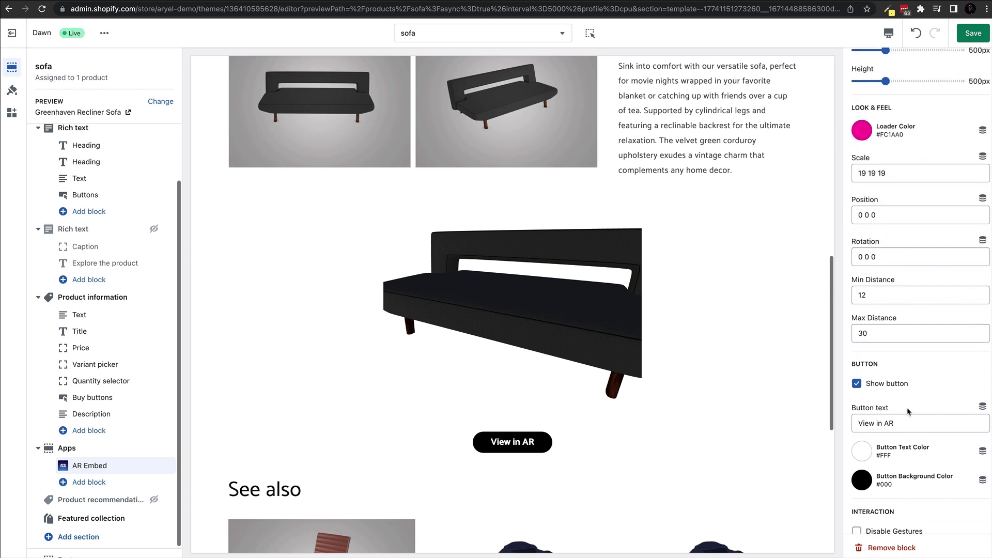
click(857, 384)
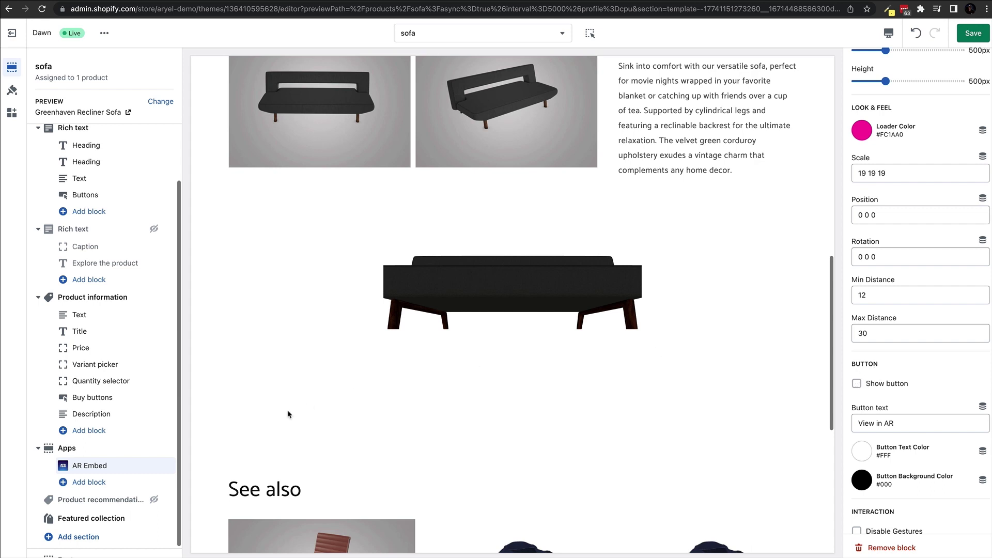
Step: Add an AR Button block under Apps in the sofa product template
click(90, 483)
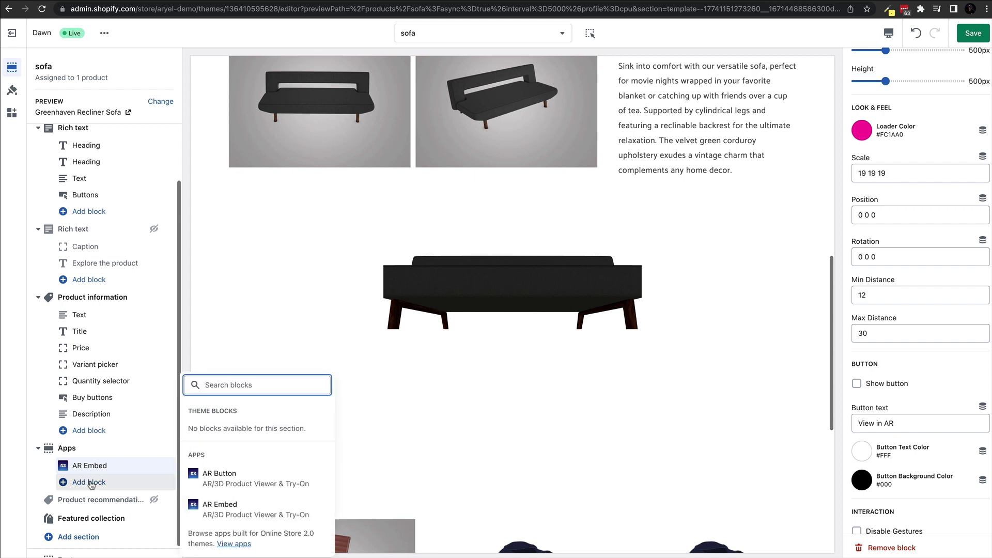
click(223, 476)
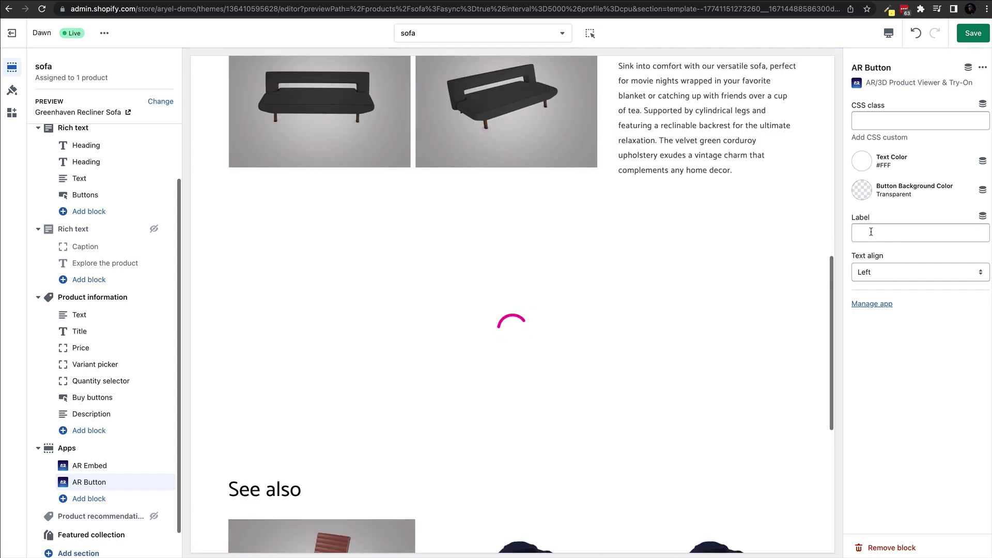
Step: Label the AR button 'View in AR', with background colour 000000 and Center text alignment
click(871, 232)
text(View in AR)
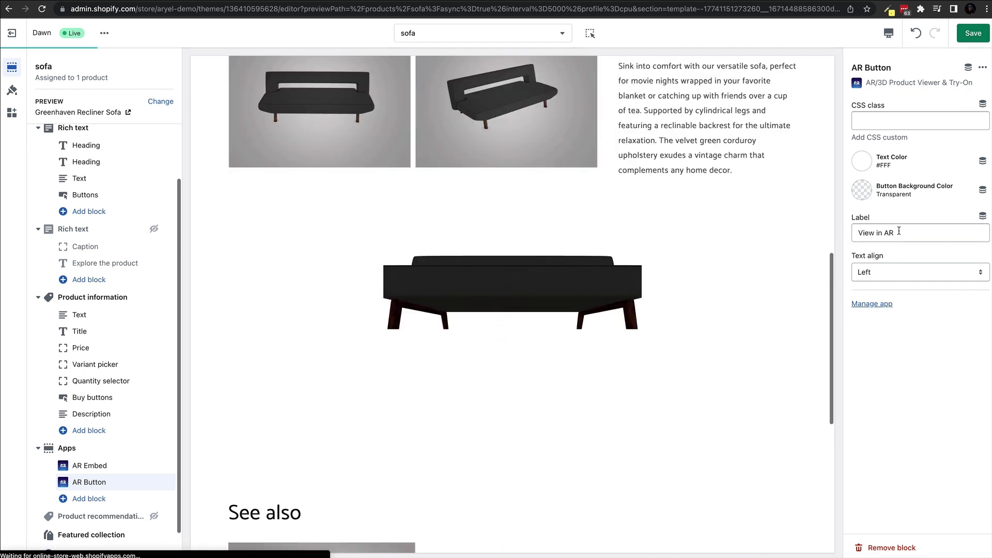
click(866, 196)
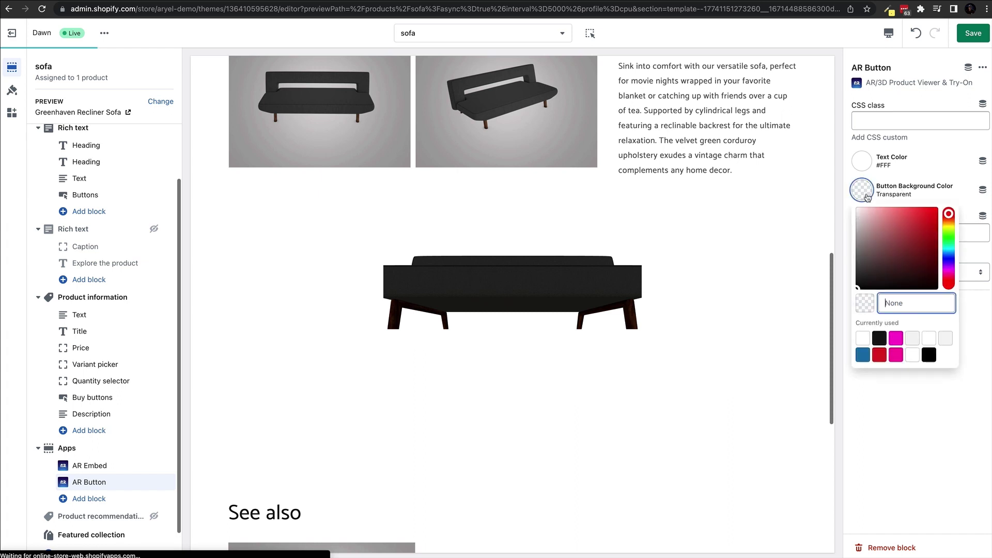
text(000000)
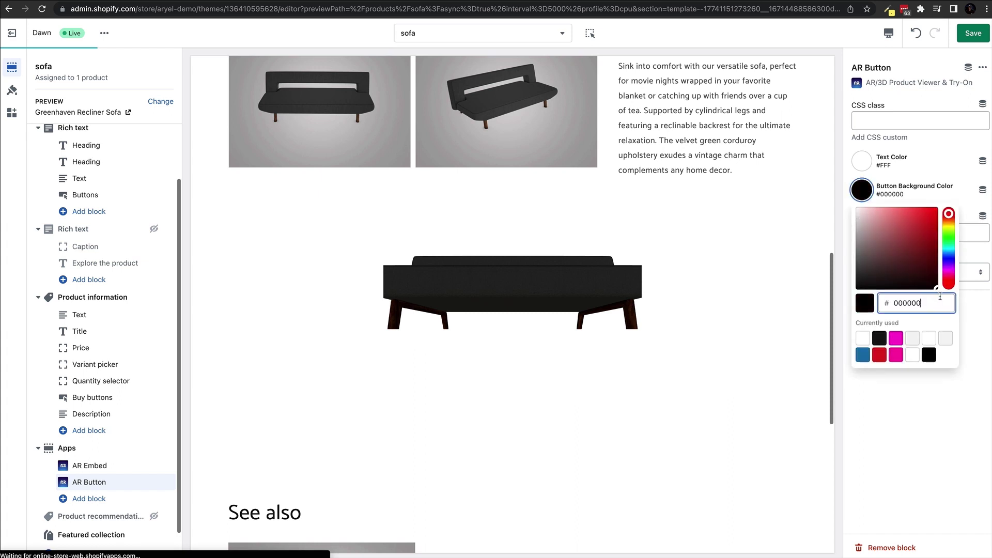
click(929, 426)
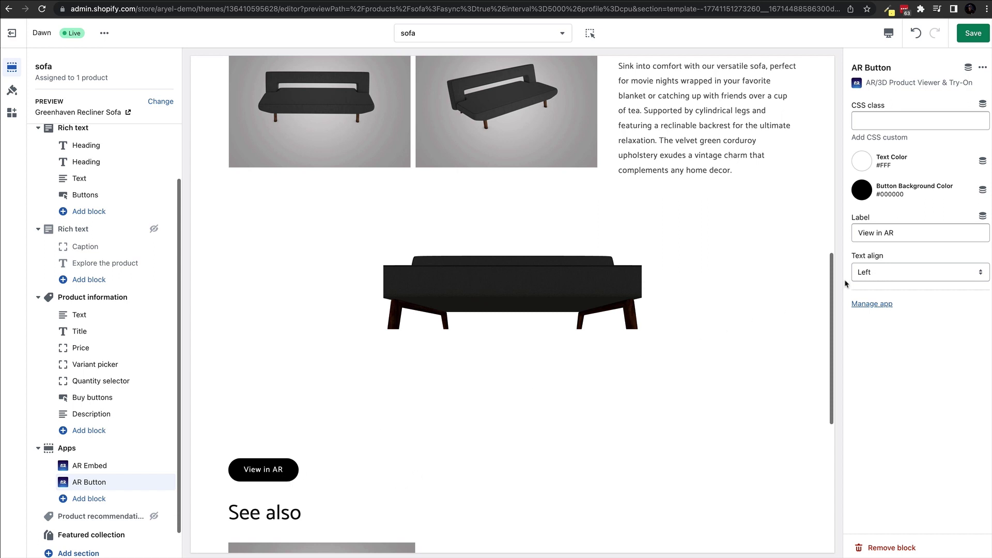
click(877, 278)
click(872, 284)
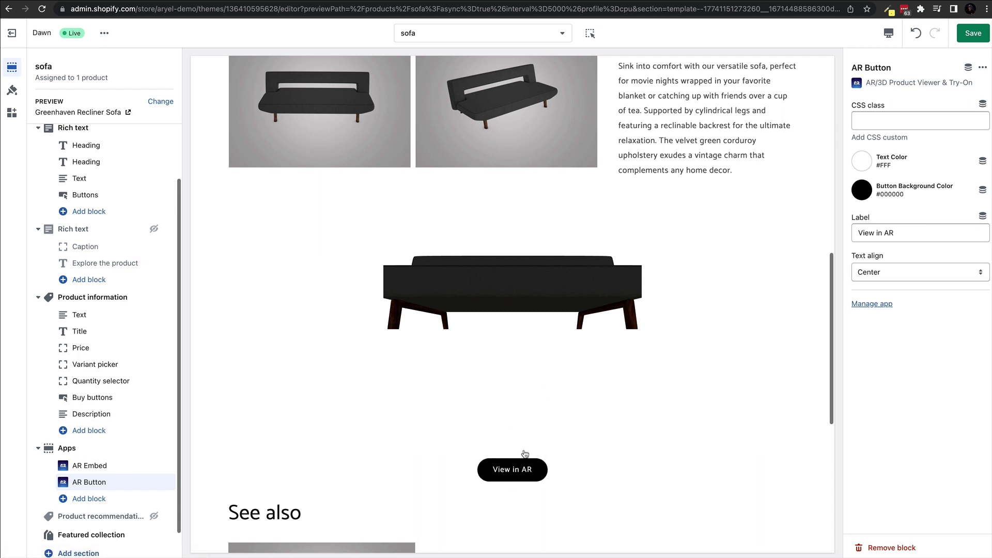
drag(536, 330, 652, 269)
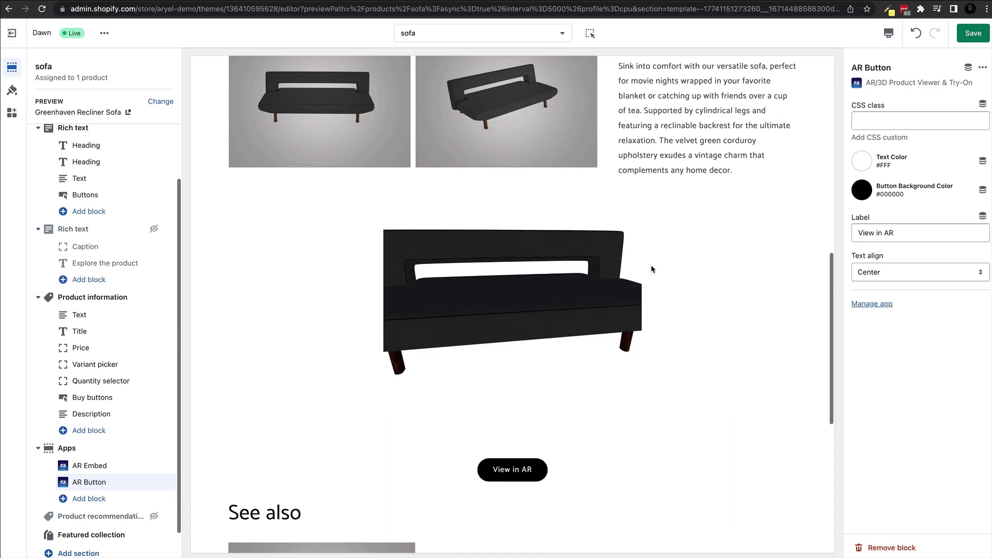
Step: Save the theme, exit the editor and go to the admin Products list
click(973, 33)
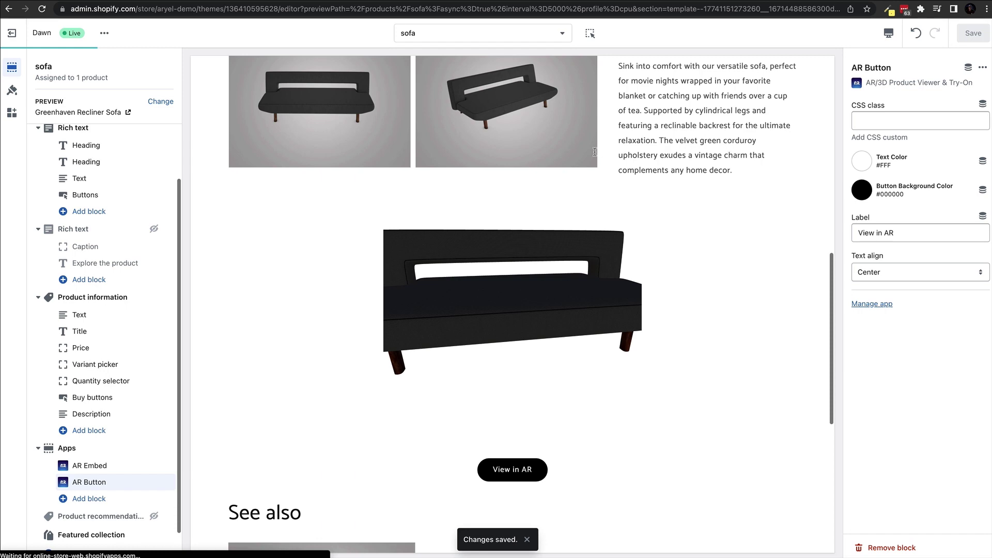
click(12, 35)
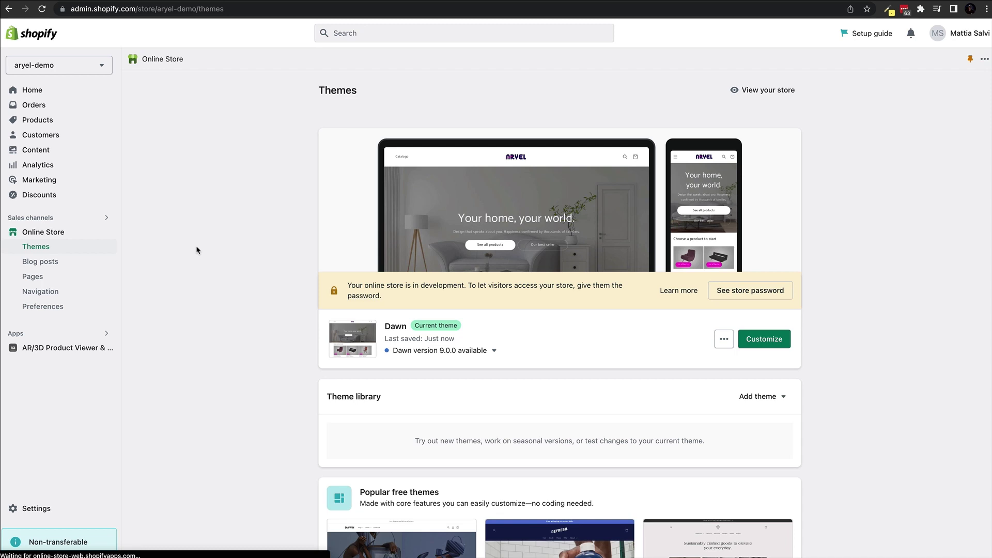
click(56, 121)
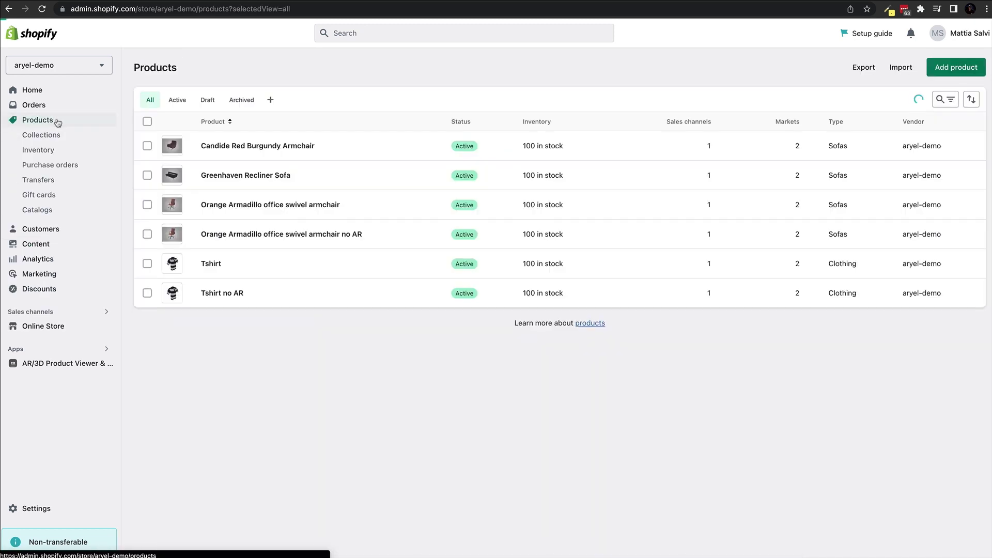
mouse_move(282, 175)
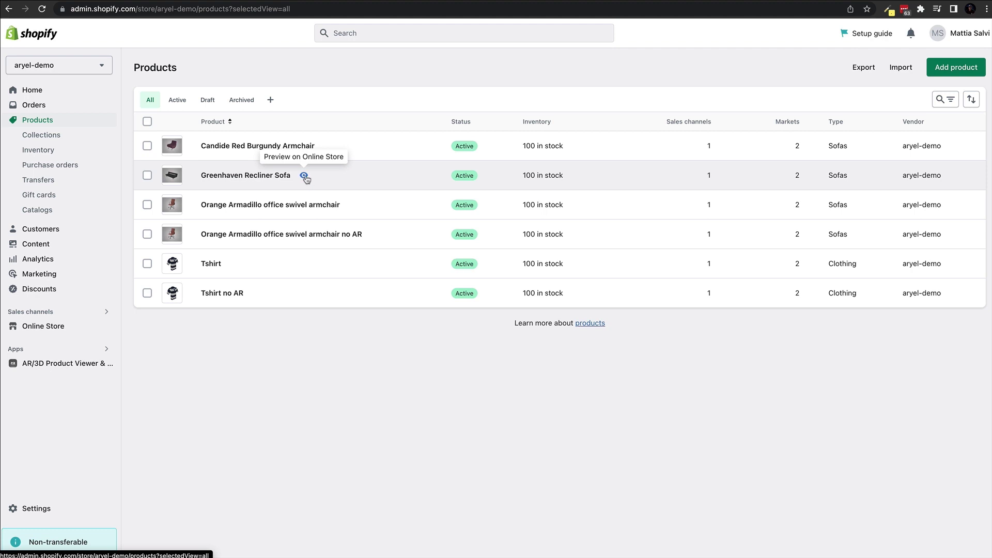
Step: Preview the Greenhaven Recliner Sofa page, spin the 3D model and test View in AR
click(305, 176)
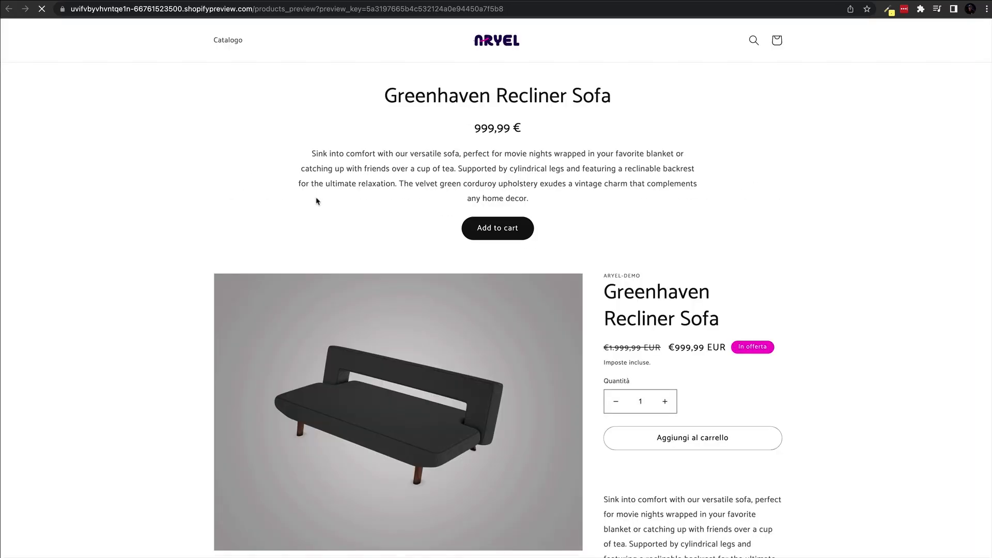
scroll(572, 347, down, 6)
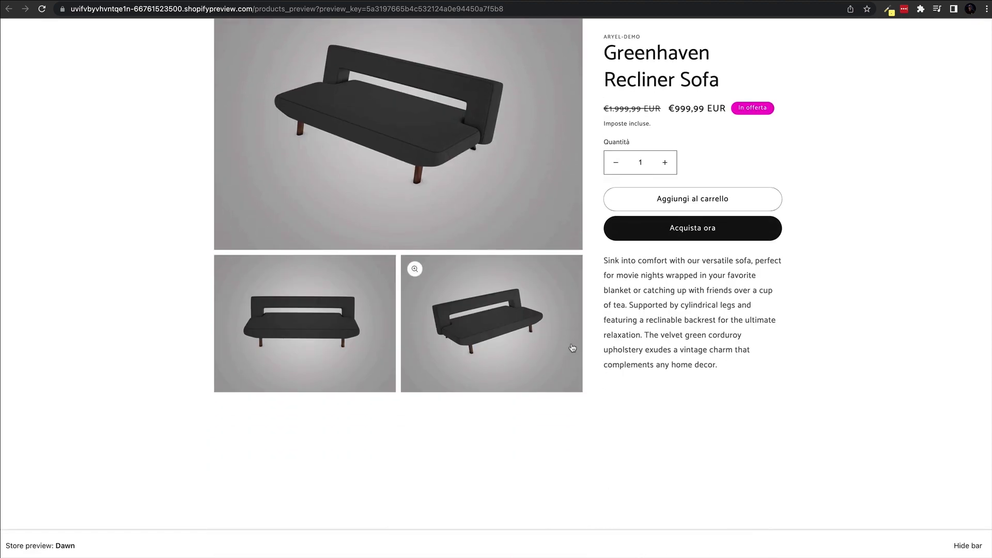
scroll(642, 367, down, 3)
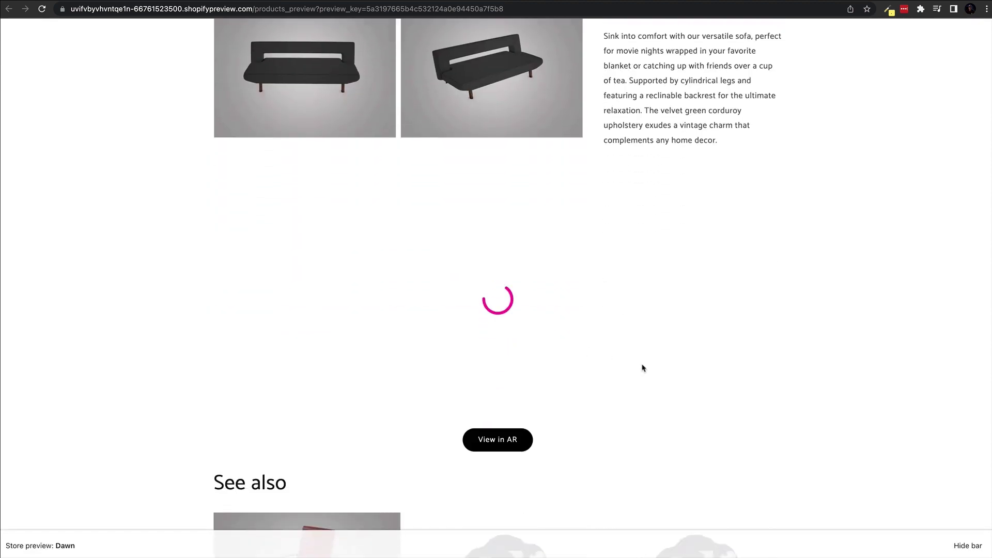
scroll(642, 368, down, 1)
scroll(642, 368, up, 1)
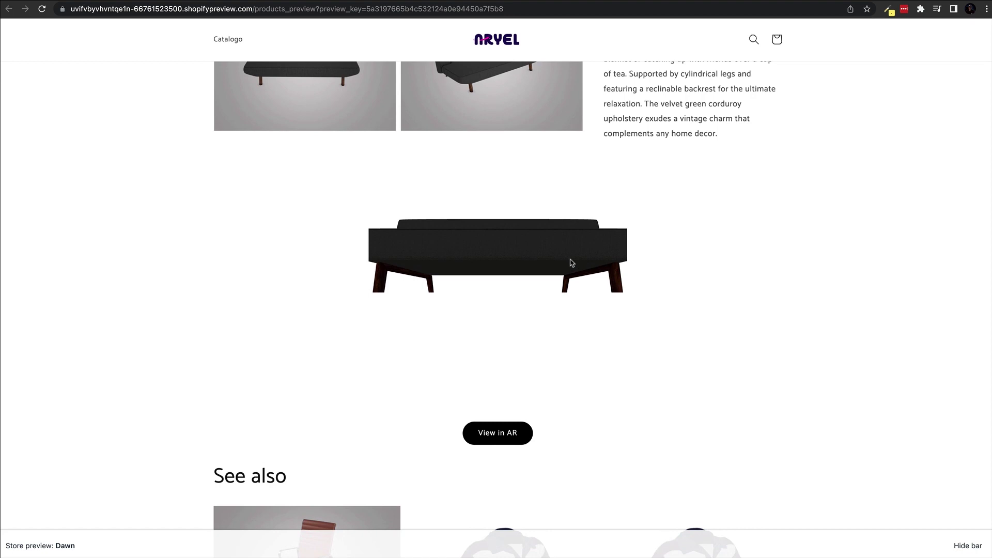
drag(534, 288, 584, 340)
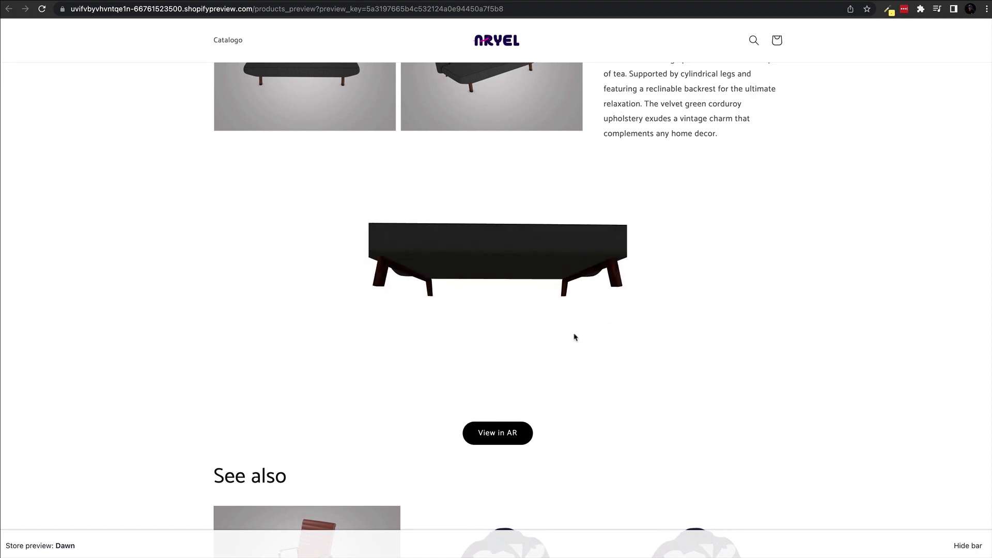
click(507, 435)
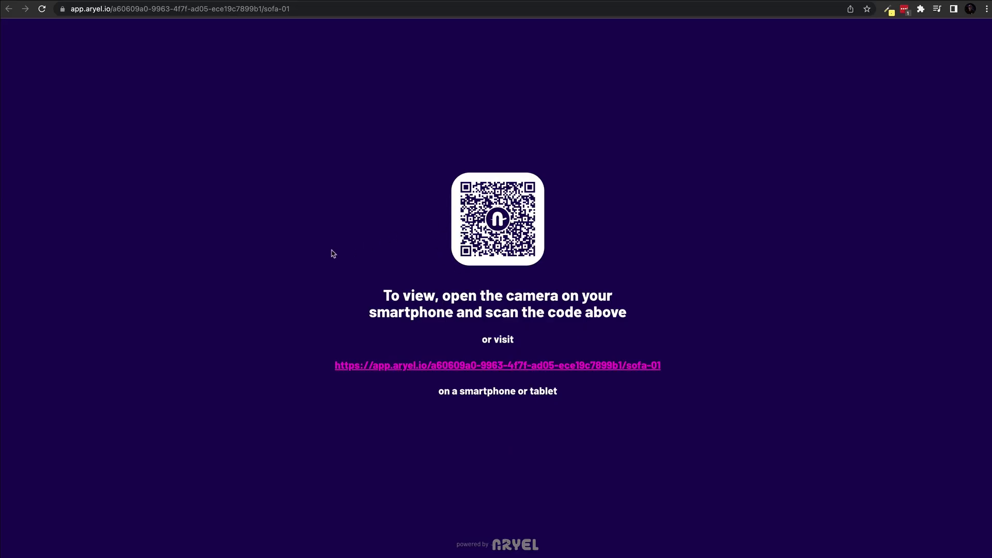
key(super+w)
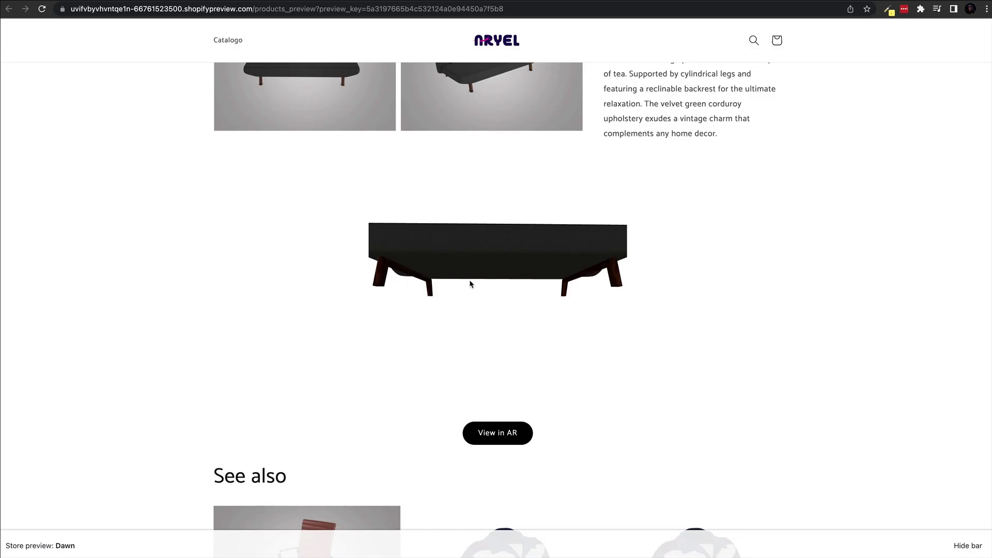